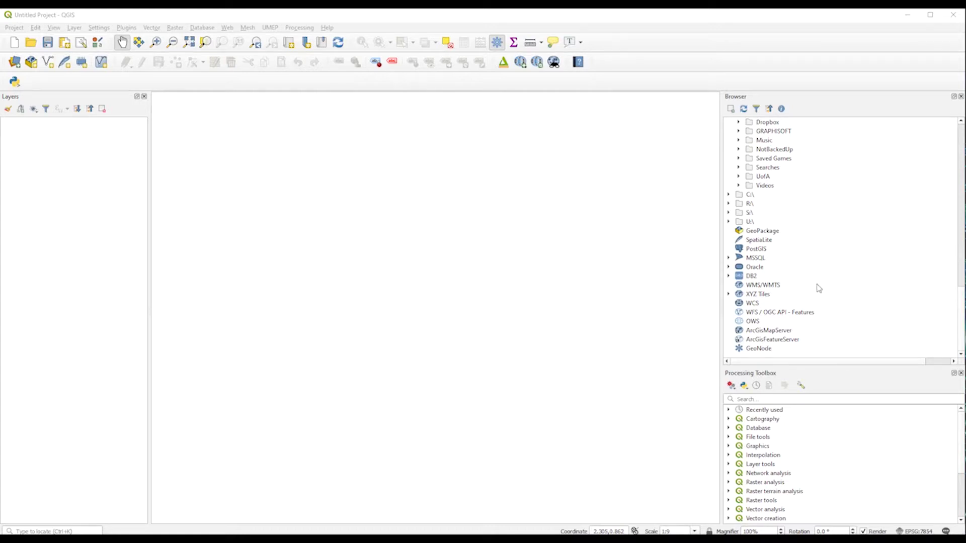
Step: Show NationalMap's Green Vegetation map and zoom out slightly to reveal more coastline
mouse_move(465, 10)
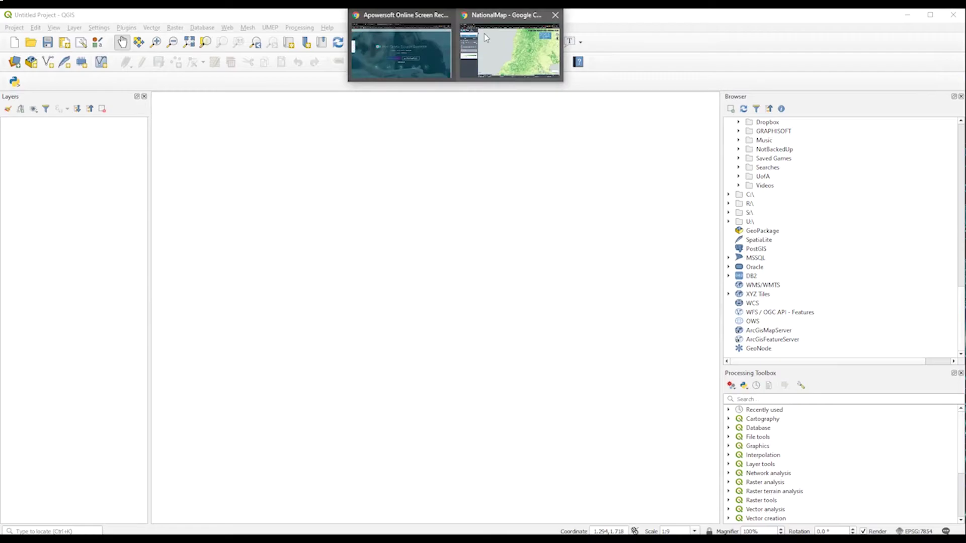
left_click(485, 38)
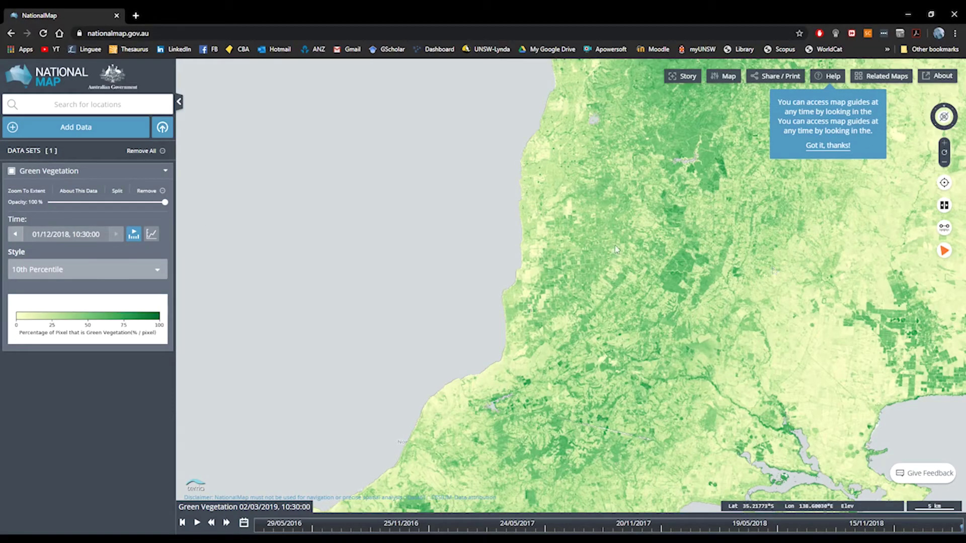
scroll(641, 256, "down", 1)
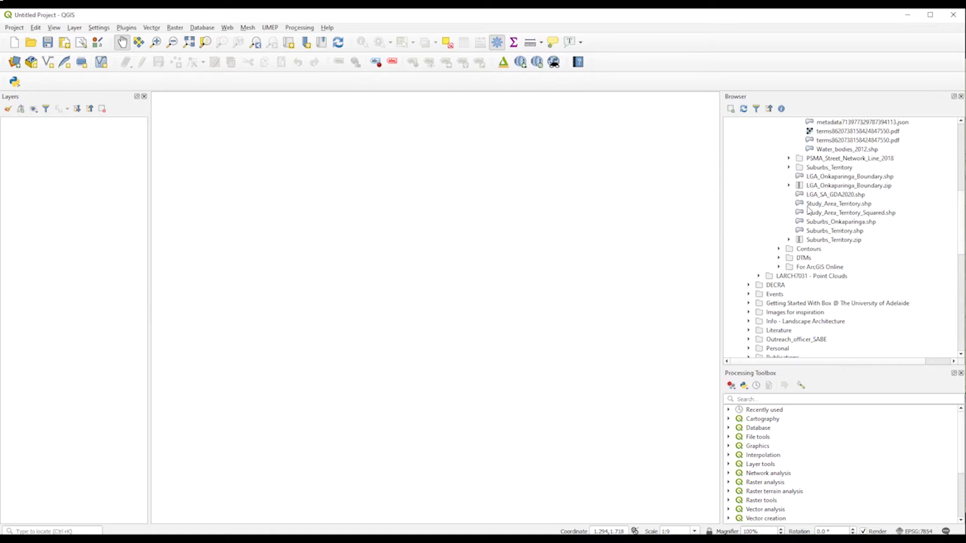
Step: Add LGA_Onkaparinga_Boundary.shp from the Browser panel to the map canvas
scroll(809, 211, "up", 4)
scroll(884, 292, "down", 2)
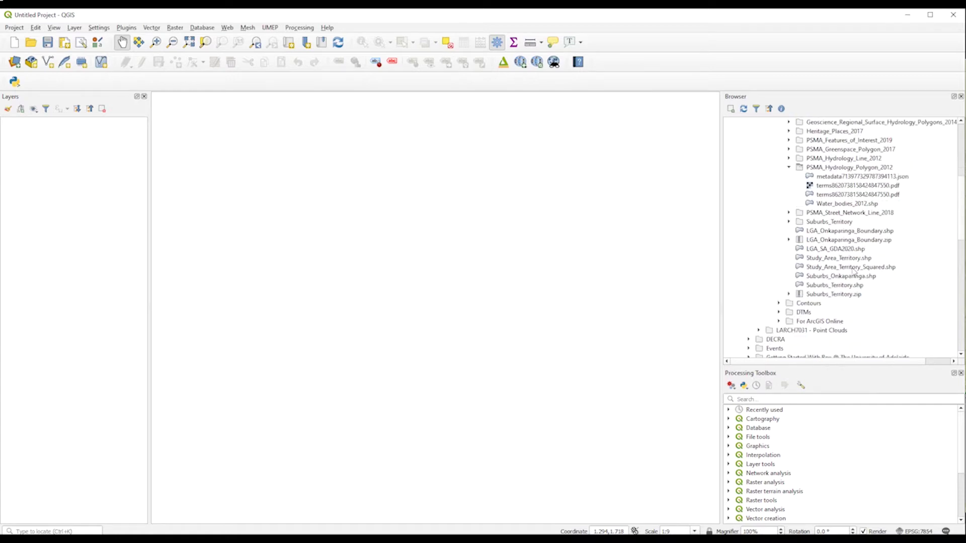
left_click(843, 233)
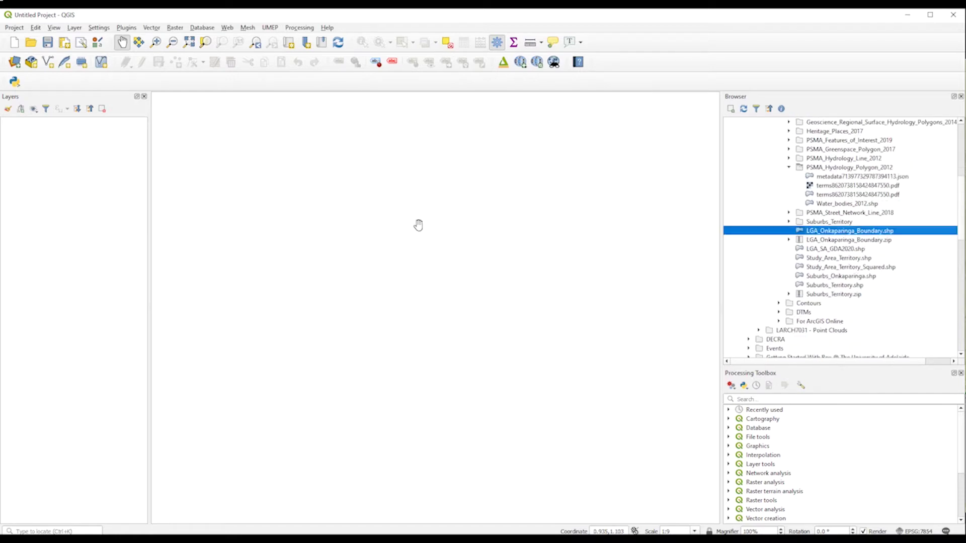
left_click_drag(852, 234, 354, 250)
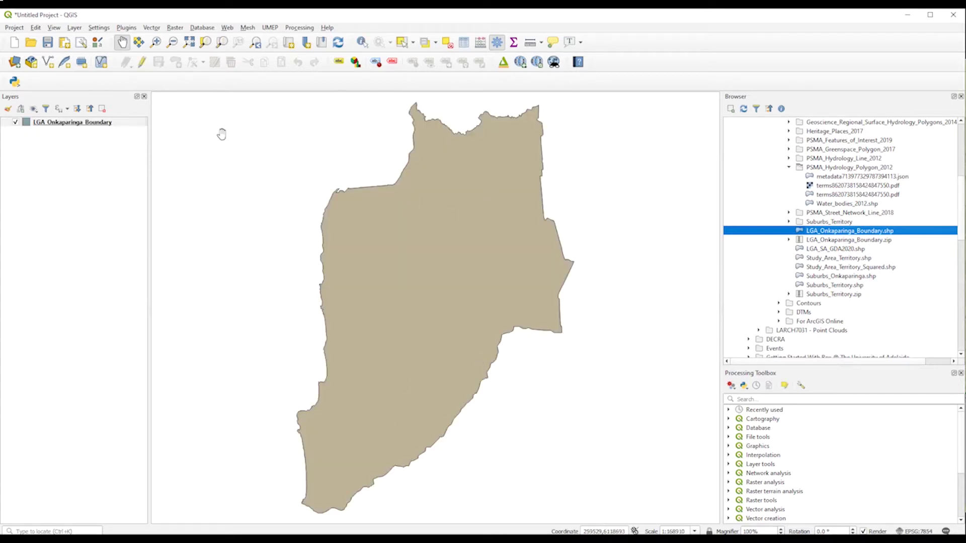
Step: Set the boundary layer's simple fill to transparent with a 0.4 mm stroke width
right_click(28, 126)
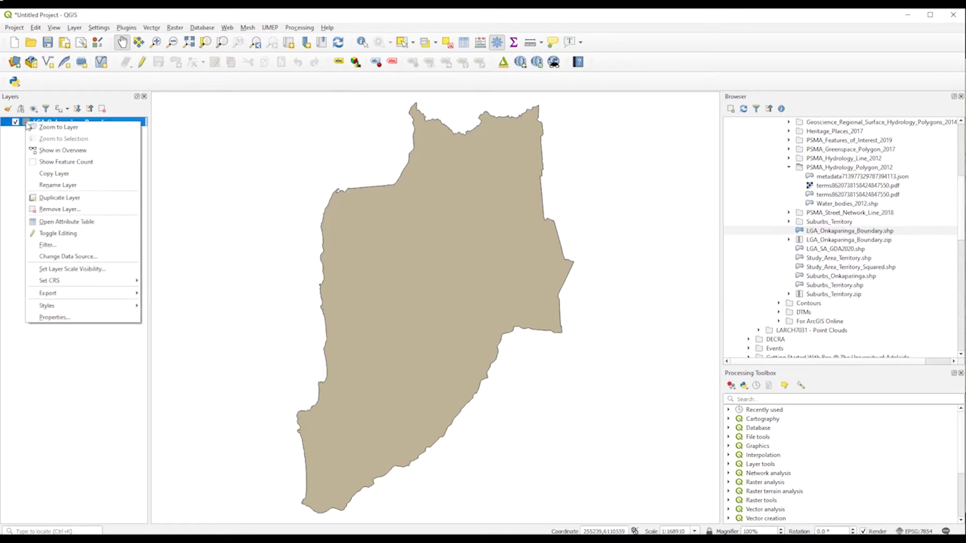
left_click(65, 318)
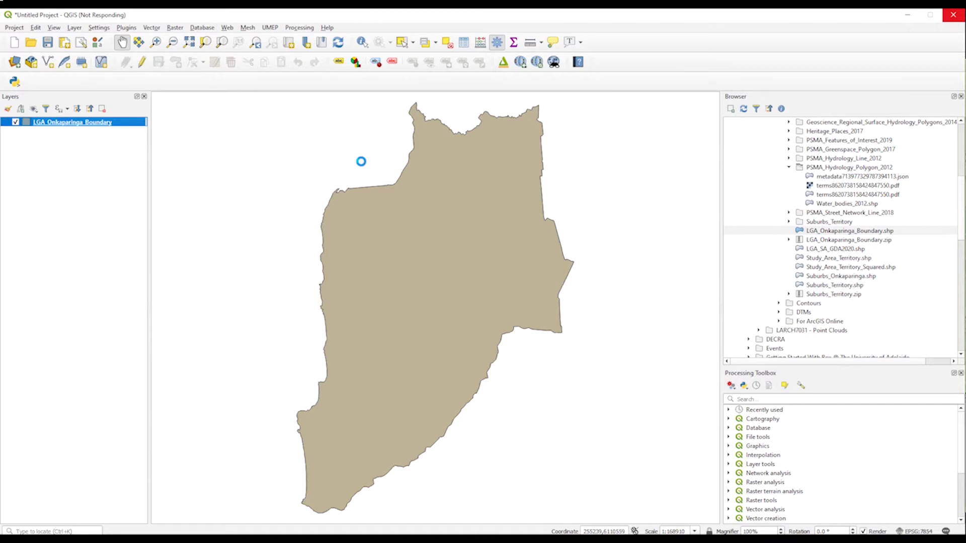
left_click(459, 189)
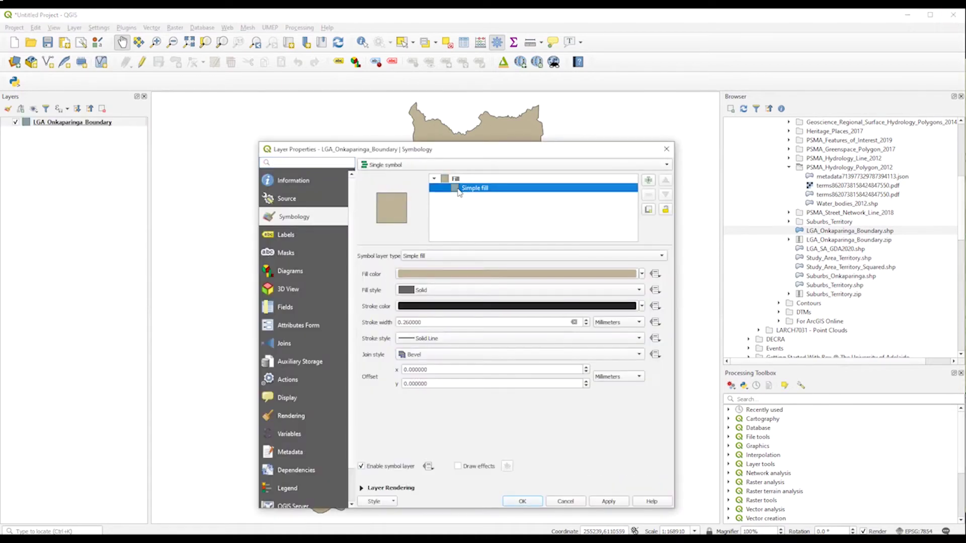
left_click(430, 275)
left_click(434, 287)
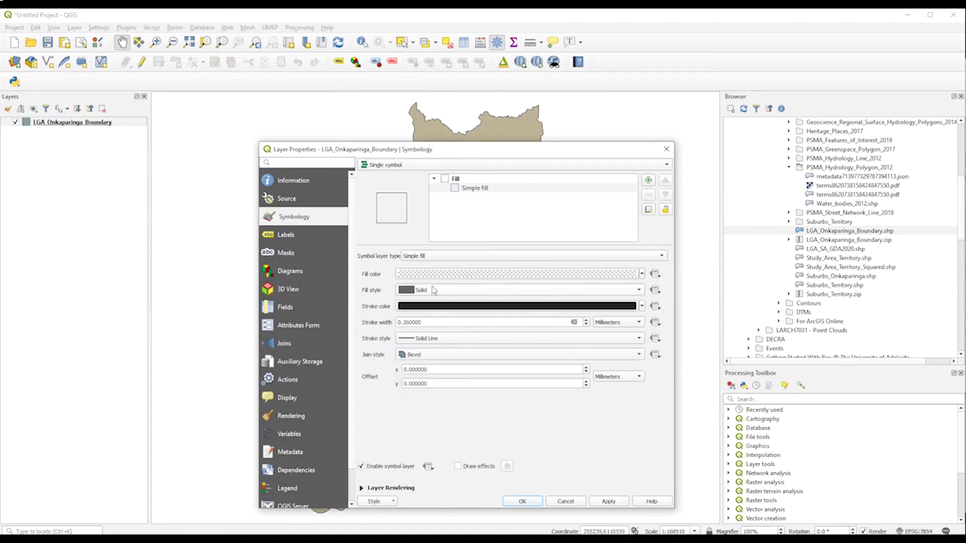
left_click_drag(430, 322, 387, 324)
type("0.4")
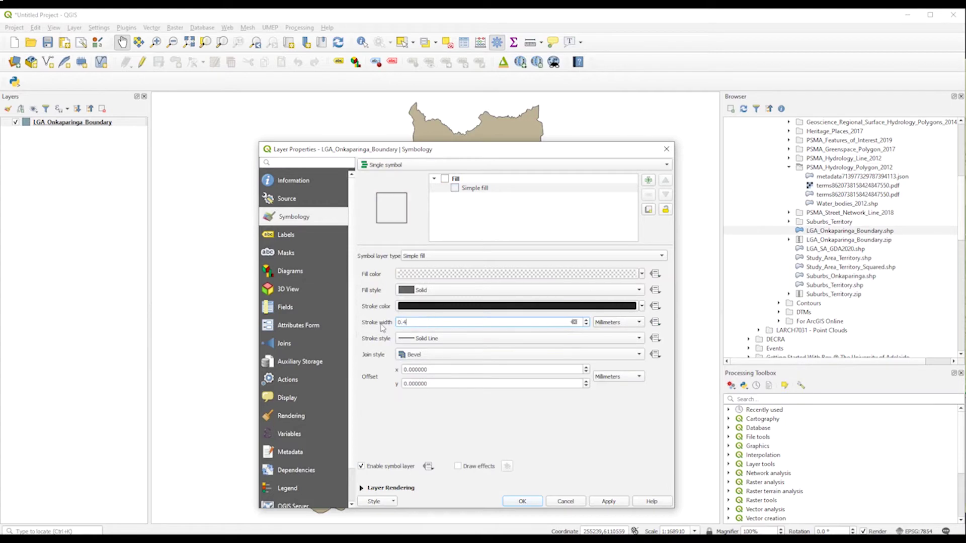
left_click(613, 501)
left_click(522, 502)
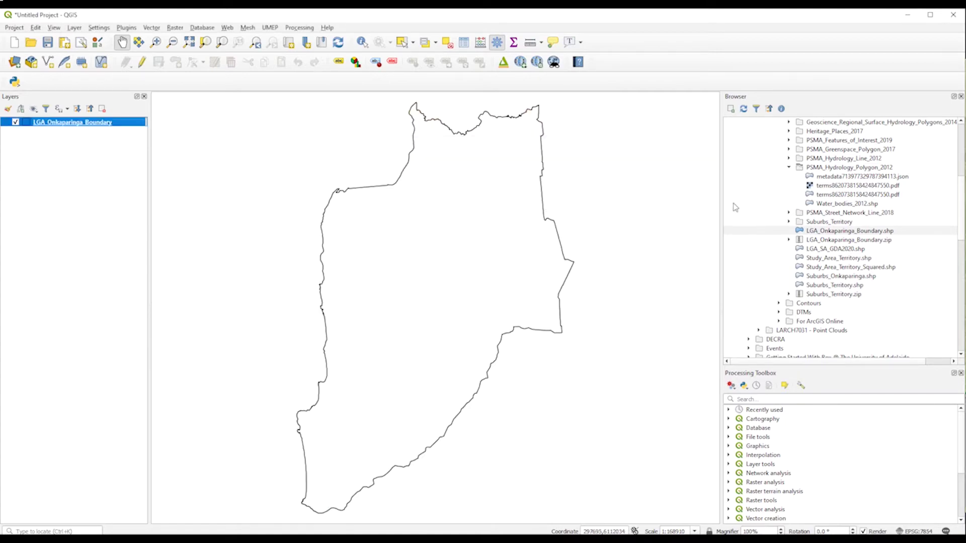
Step: Select the WMS/WMTS entry in the Browser panel
scroll(805, 206, "down", 9)
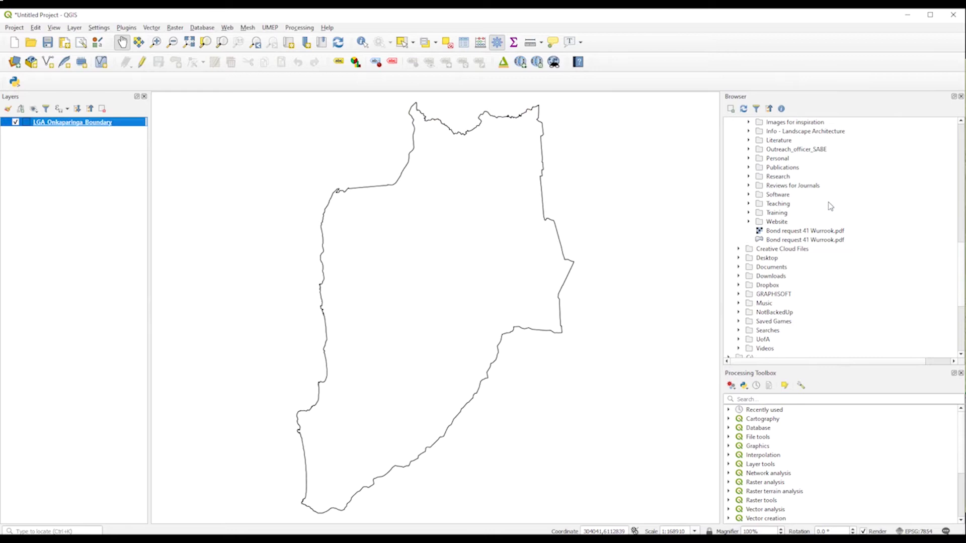
scroll(830, 206, "down", 6)
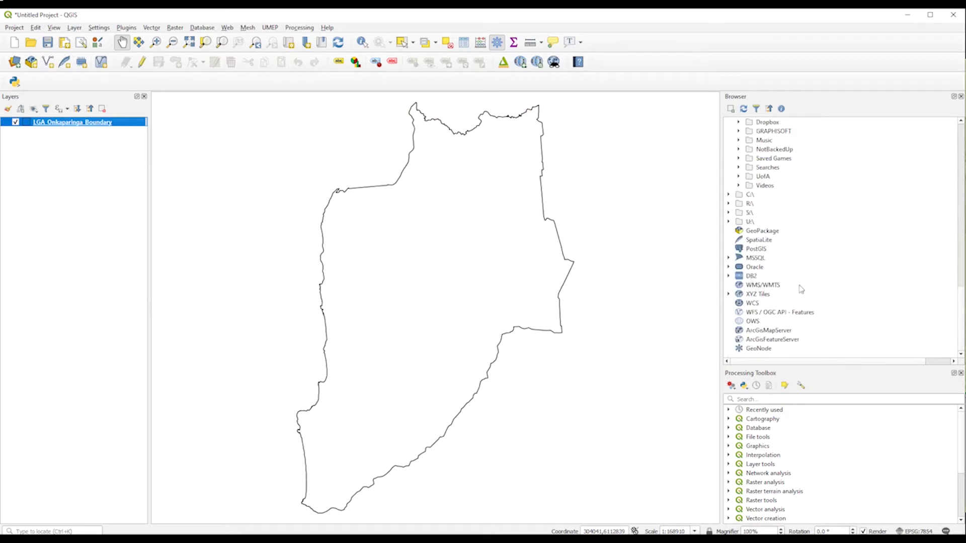
left_click(761, 286)
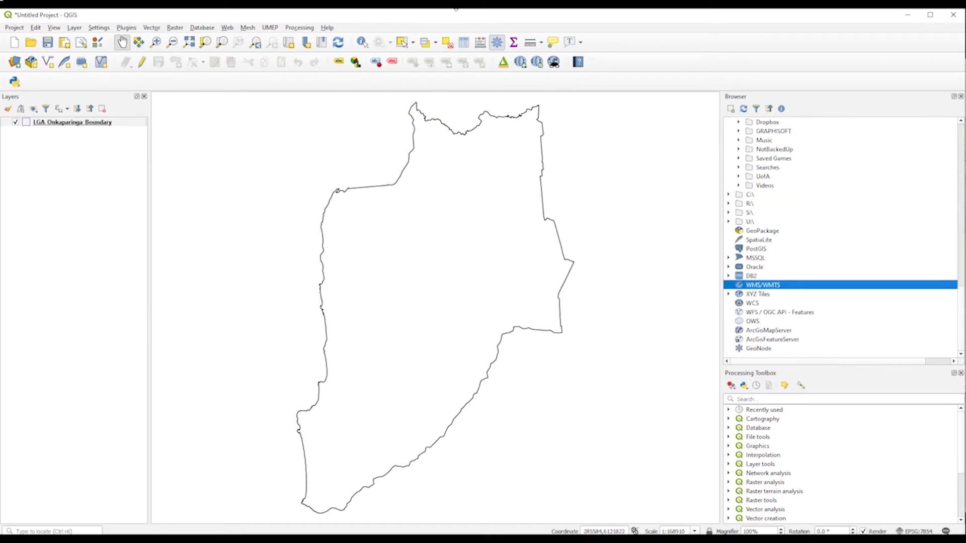
Step: In NationalMap's data catalogue, show the Green Vegetation details and remove it from the map
left_click(494, 53)
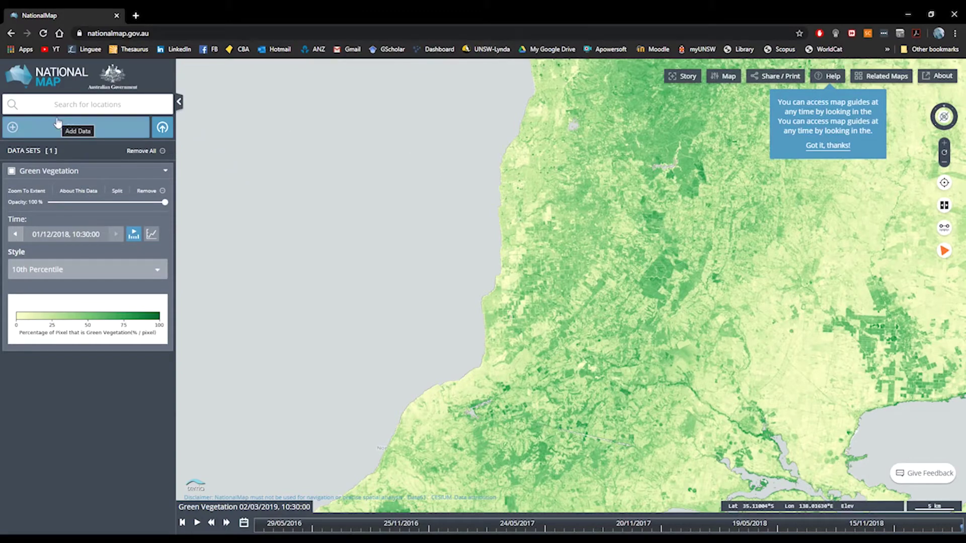
left_click(70, 130)
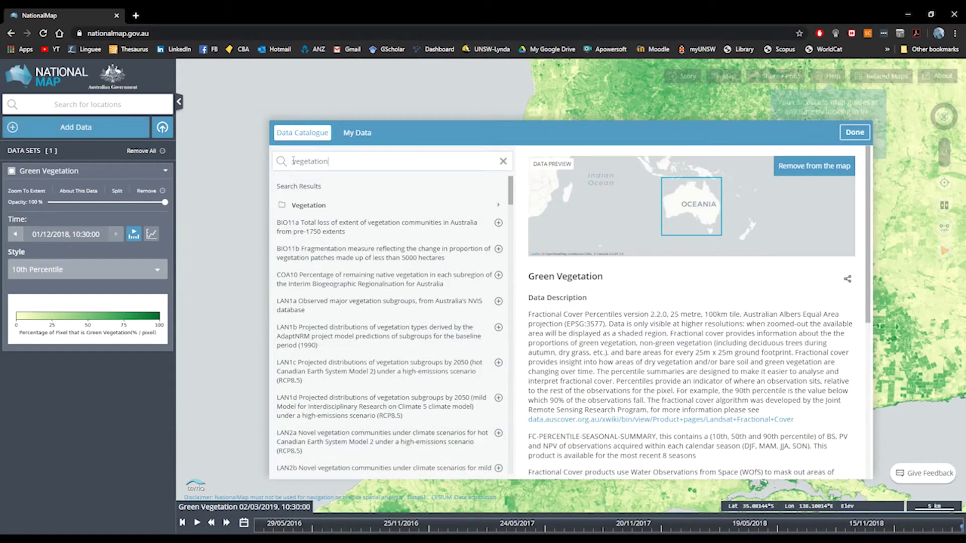
left_click(305, 205)
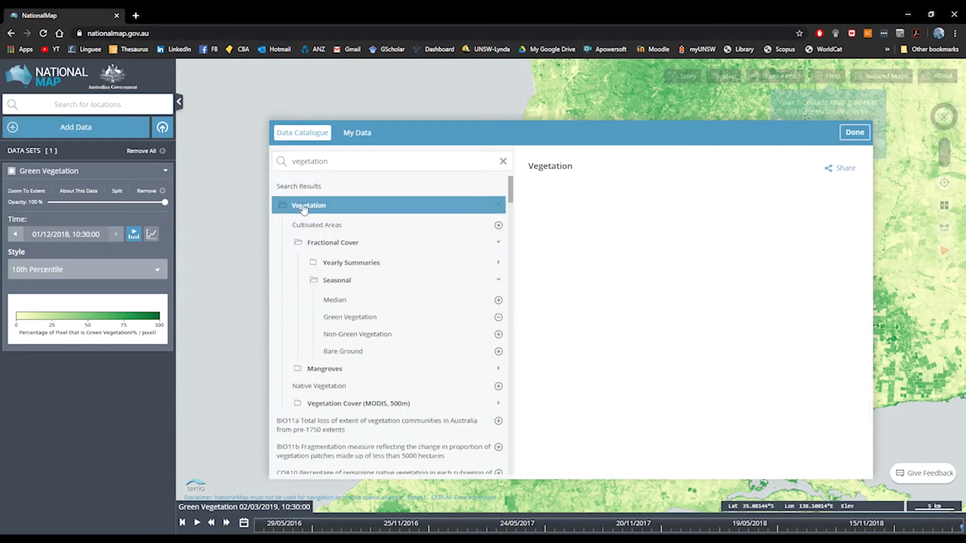
left_click(369, 319)
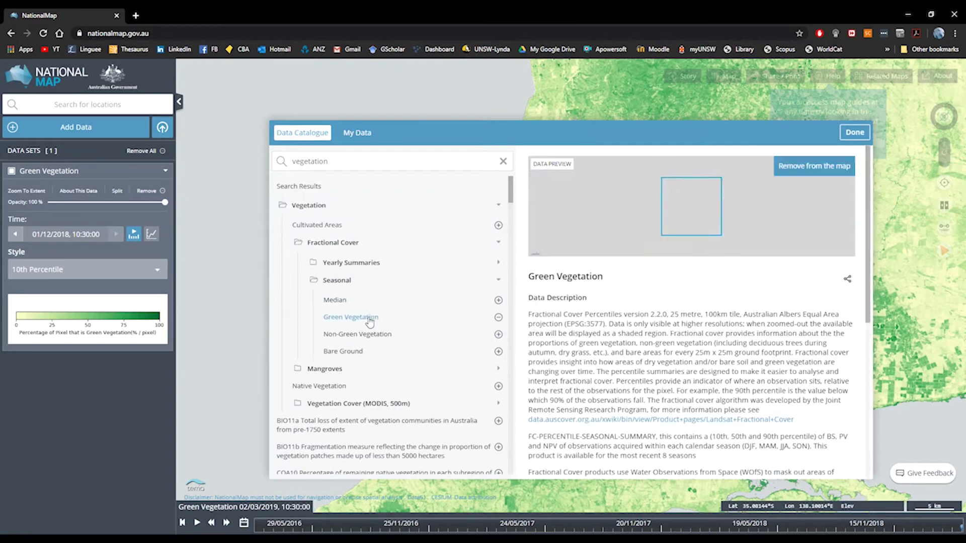
left_click(498, 317)
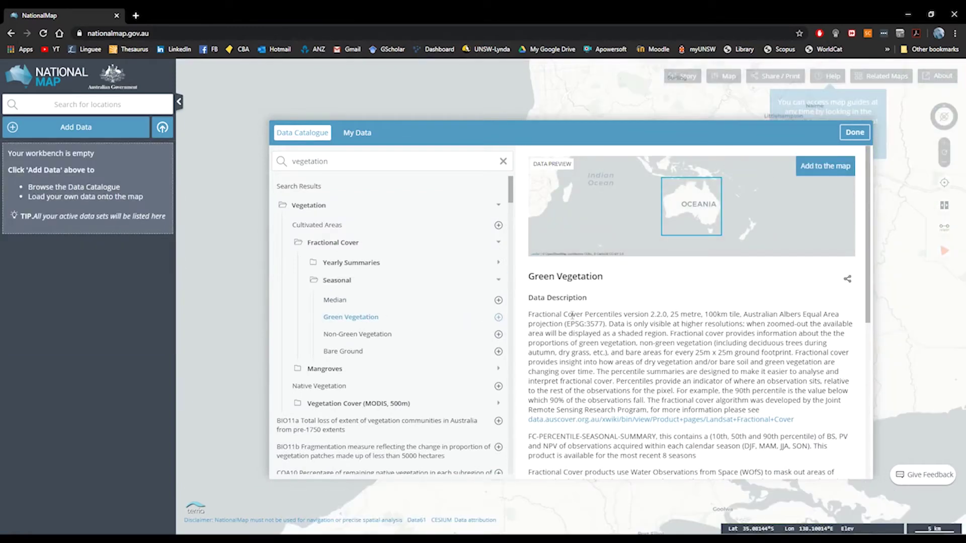
Step: Copy the Green Vegetation WMS service URL and return to QGIS
scroll(573, 316, "down", 1)
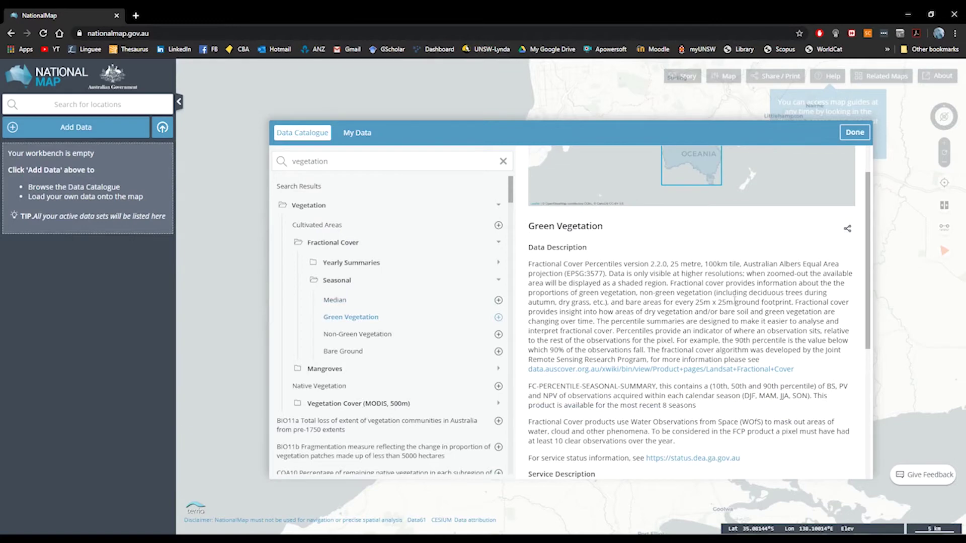
scroll(736, 301, "down", 5)
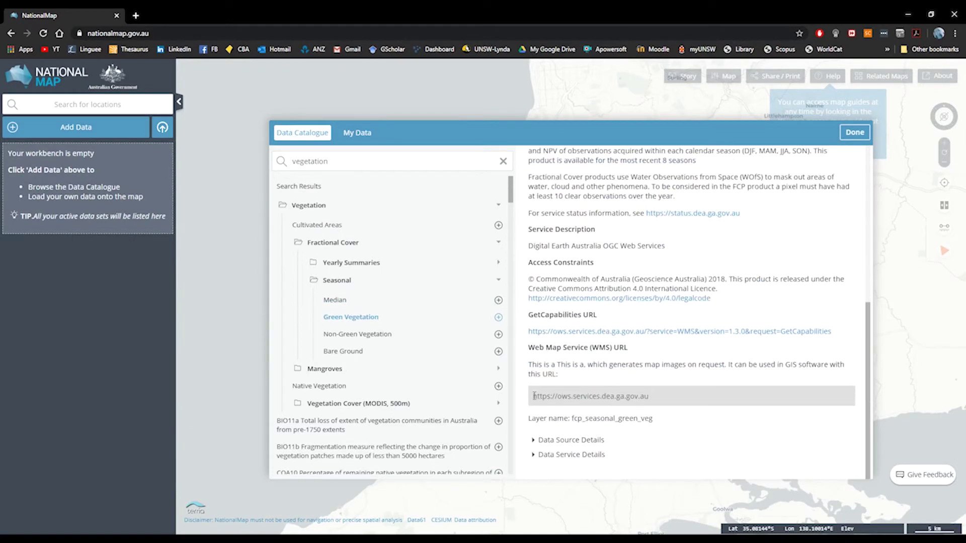
left_click_drag(535, 396, 667, 391)
right_click(618, 397)
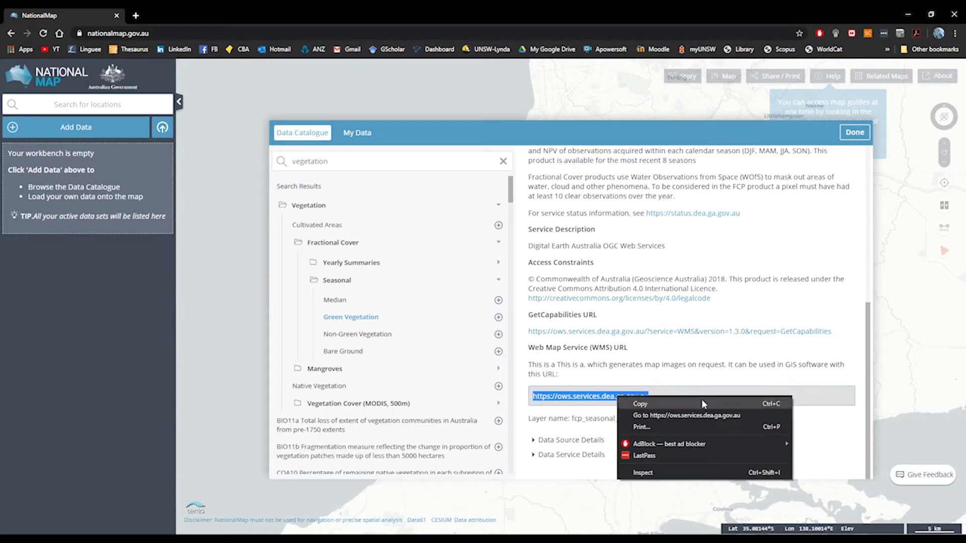
left_click(683, 404)
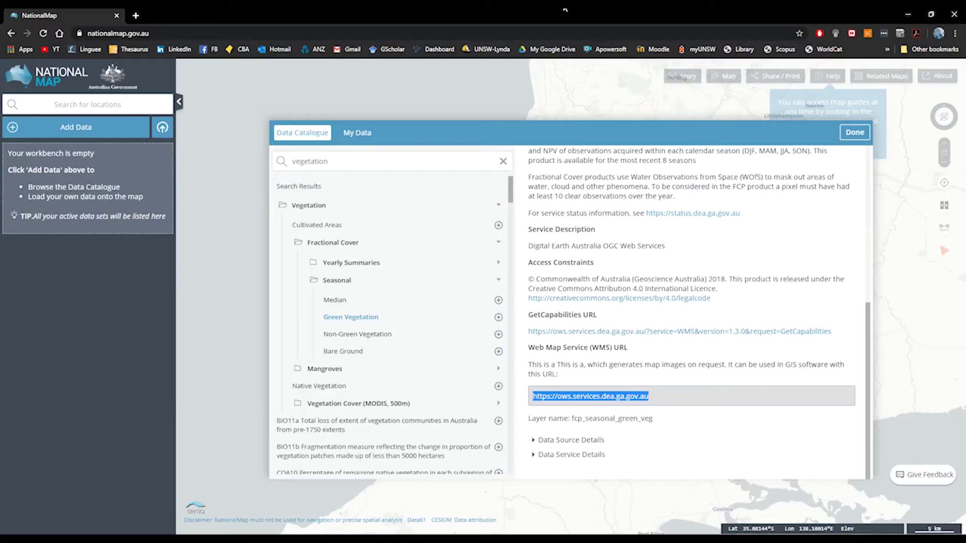
key("alt+Tab")
left_click(760, 285)
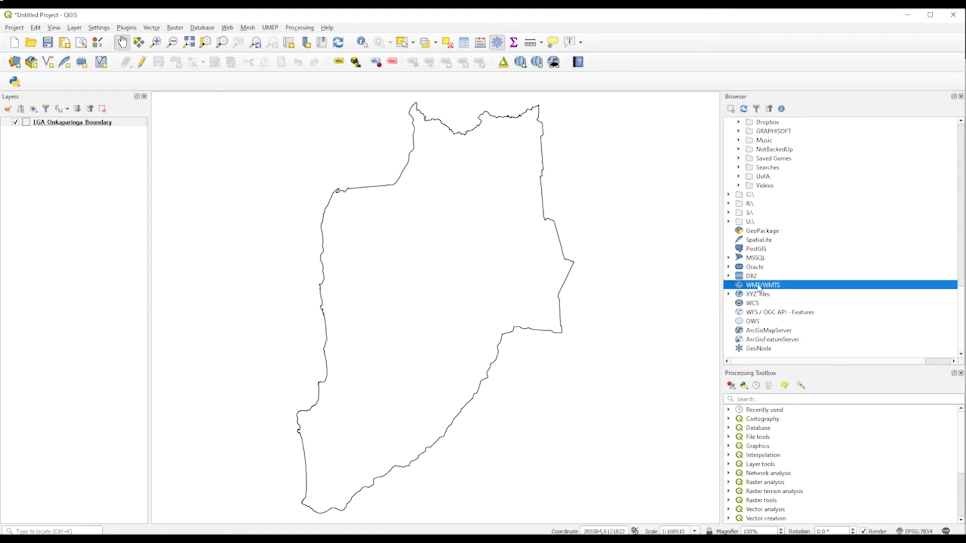
right_click(760, 287)
left_click(788, 290)
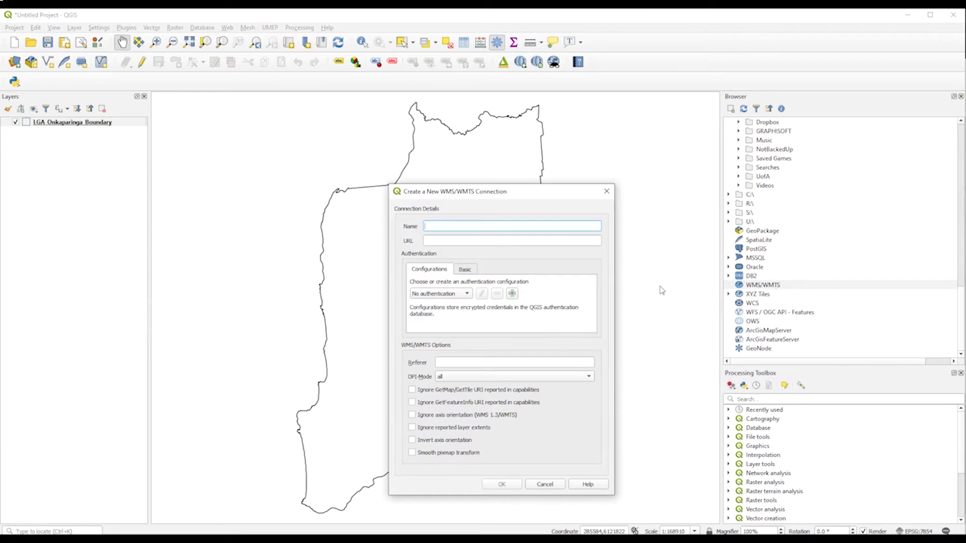
left_click(500, 243)
key("ctrl+v")
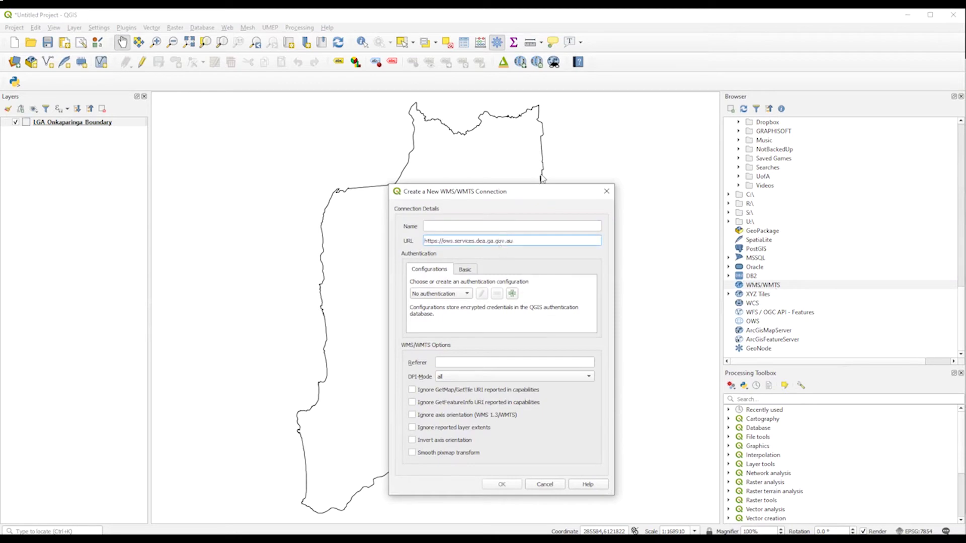
Step: Copy the 'Digital Earth Australia OGC Web Services' service description from NationalMap's dataset details
mouse_move(464, 9)
left_click(511, 46)
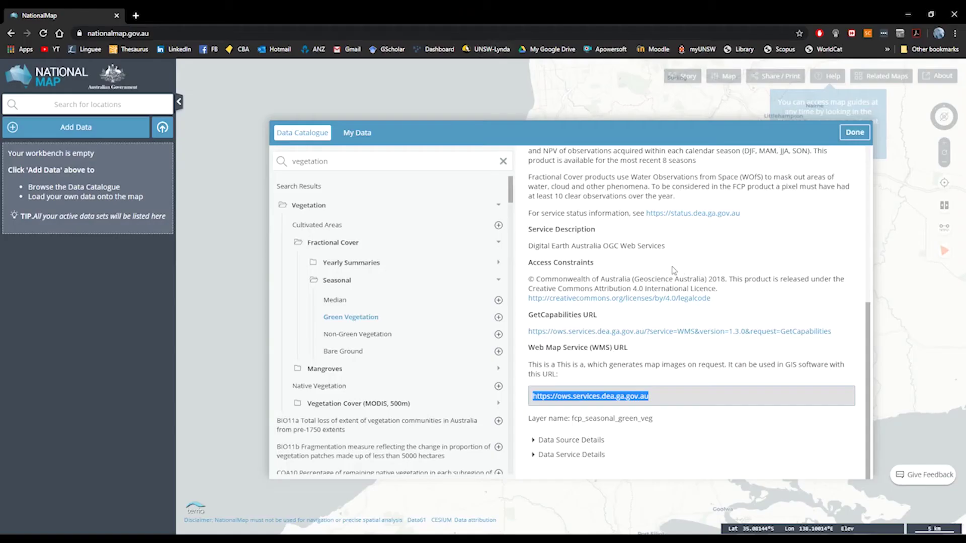
left_click_drag(528, 246, 682, 251)
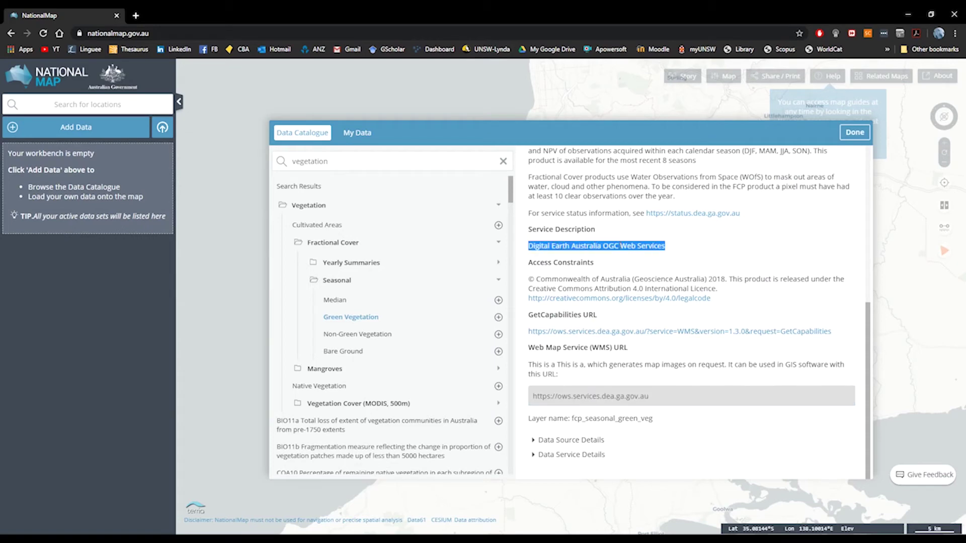
right_click(627, 246)
left_click(637, 253)
left_click(455, 4)
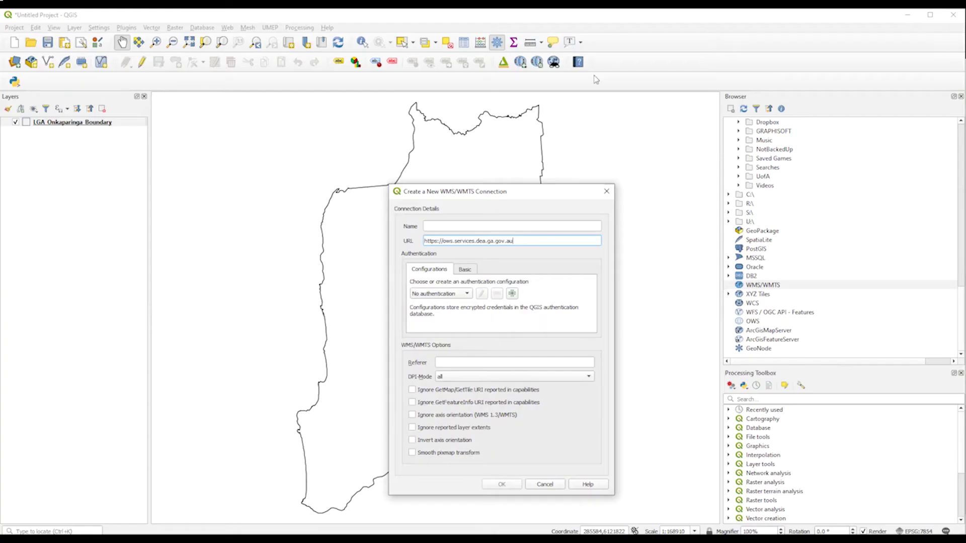
Step: Name the connection 'Digital Earth Australia OGC Web Services', save it, and expand its layers
left_click(579, 50)
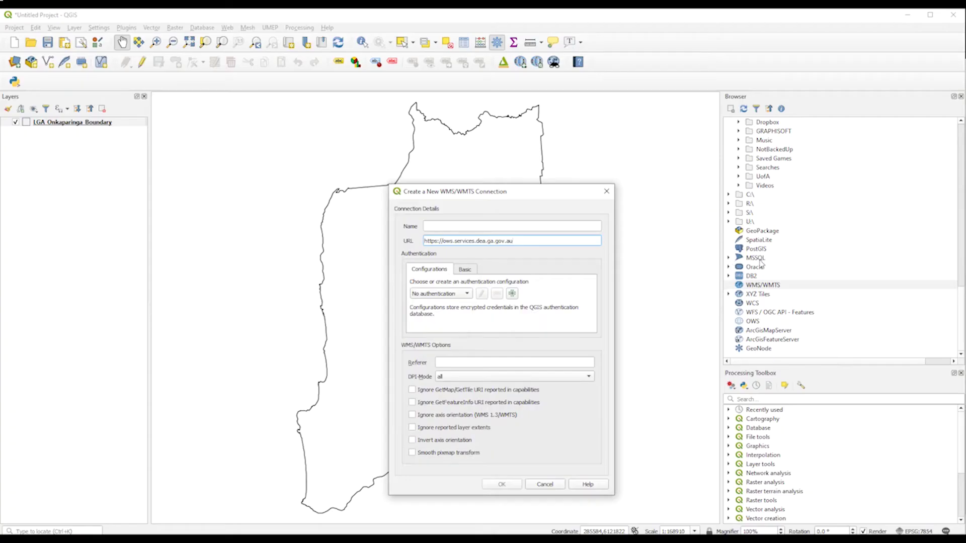
left_click(440, 227)
key("ctrl+v")
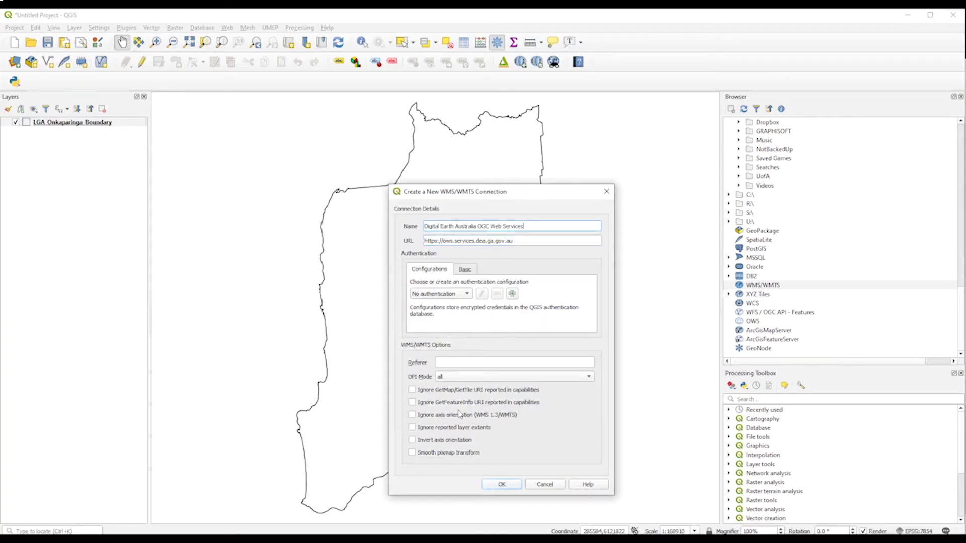
left_click(504, 484)
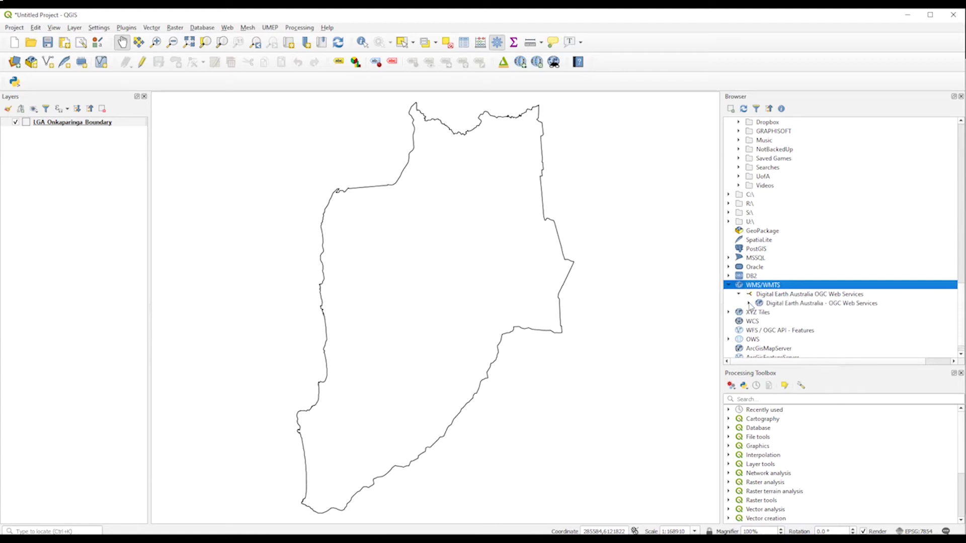
left_click(749, 304)
Step: Add the Fractional Cover Percentiles - Green Vegetation 25m layer and move it below LGA_Onkaparinga_Boundary
scroll(789, 287, "down", 7)
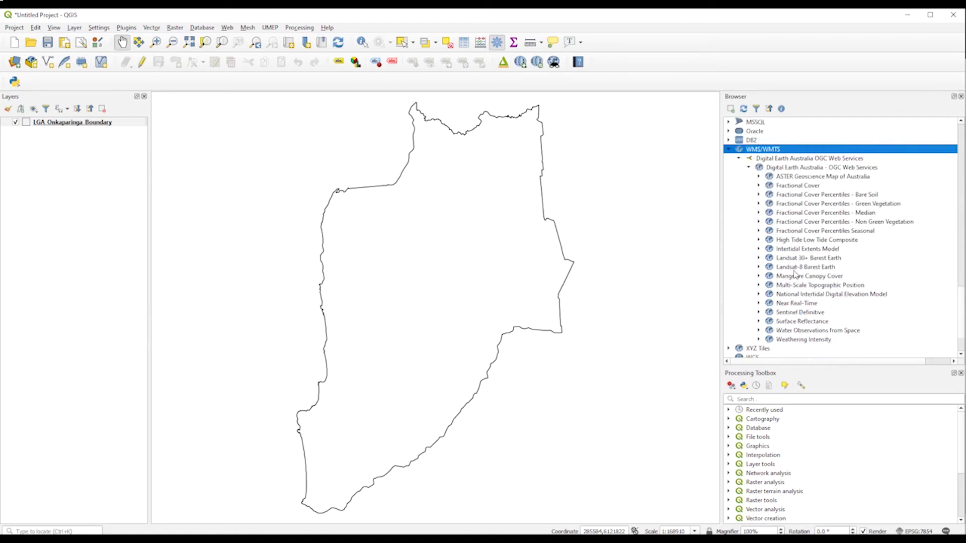
scroll(795, 276, "up", 2)
double_click(849, 204)
left_click(861, 216)
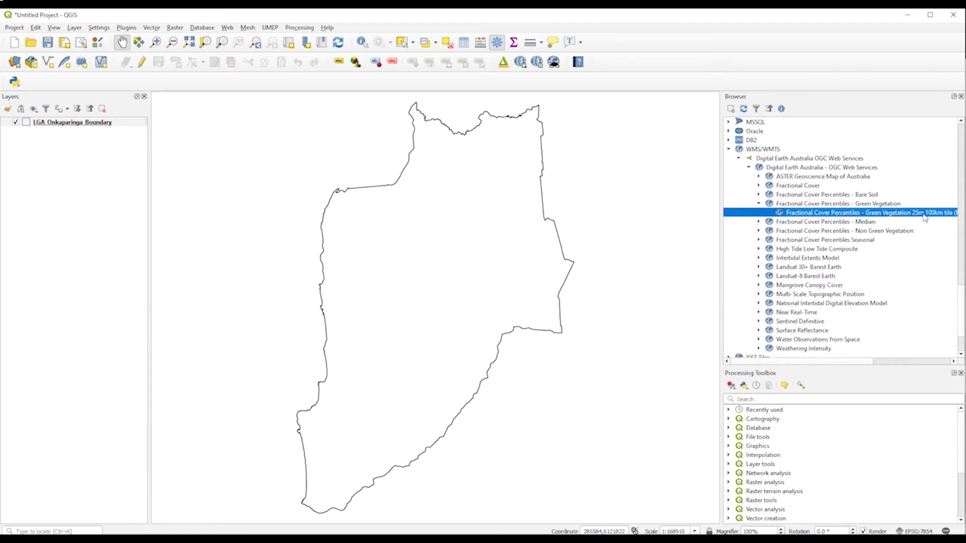
left_click_drag(937, 218, 397, 226)
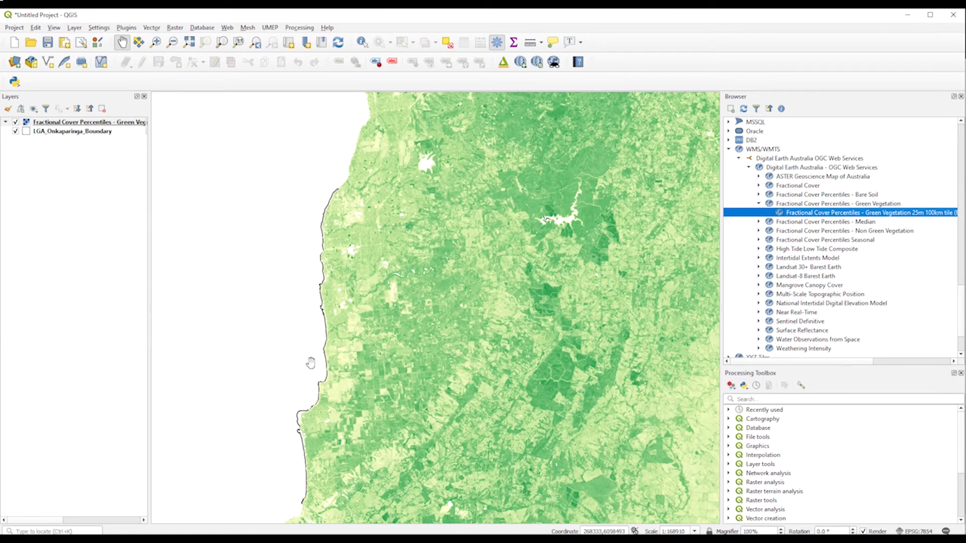
left_click_drag(68, 125, 65, 148)
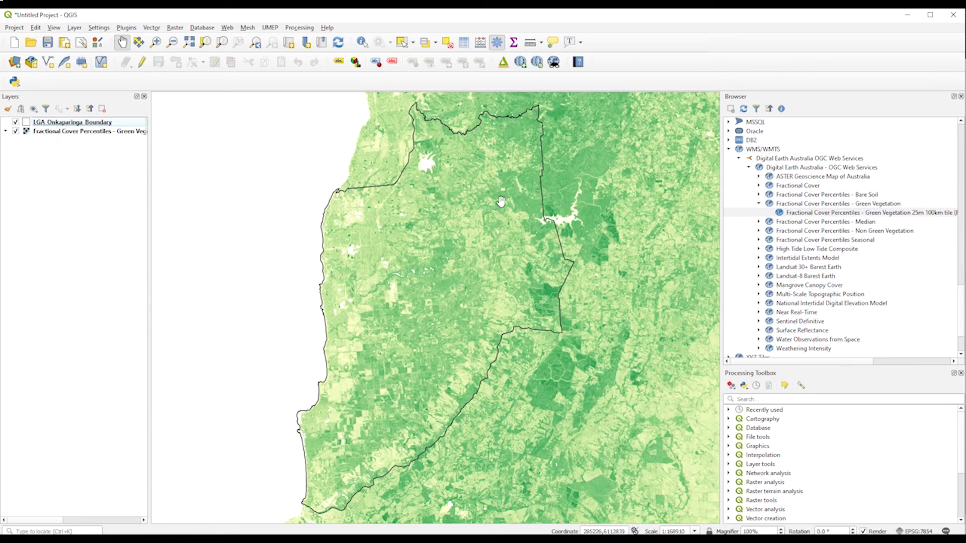
Step: Add Water_bodies_2012.shp to the map and bring up its layer options
scroll(830, 180, "up", 1)
scroll(882, 202, "up", 10)
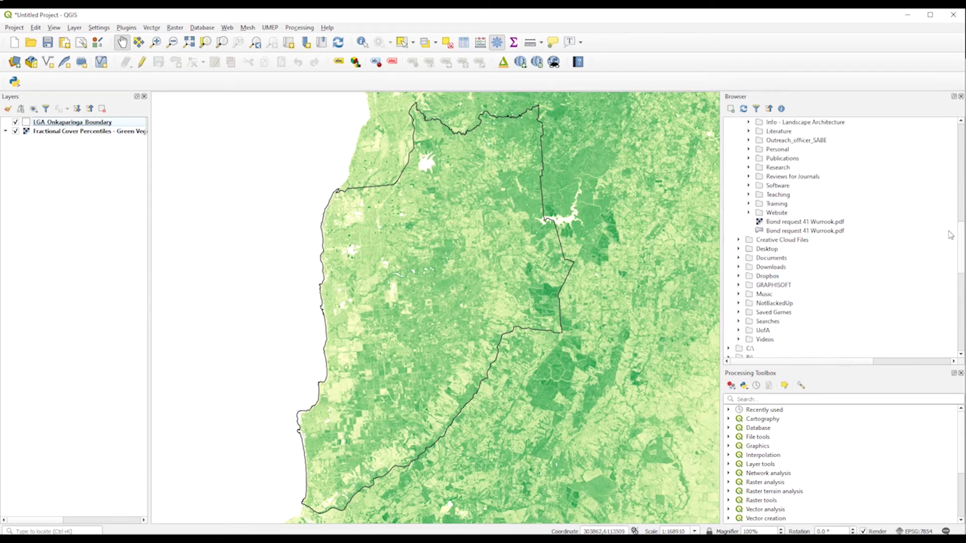
scroll(865, 179, "up", 7)
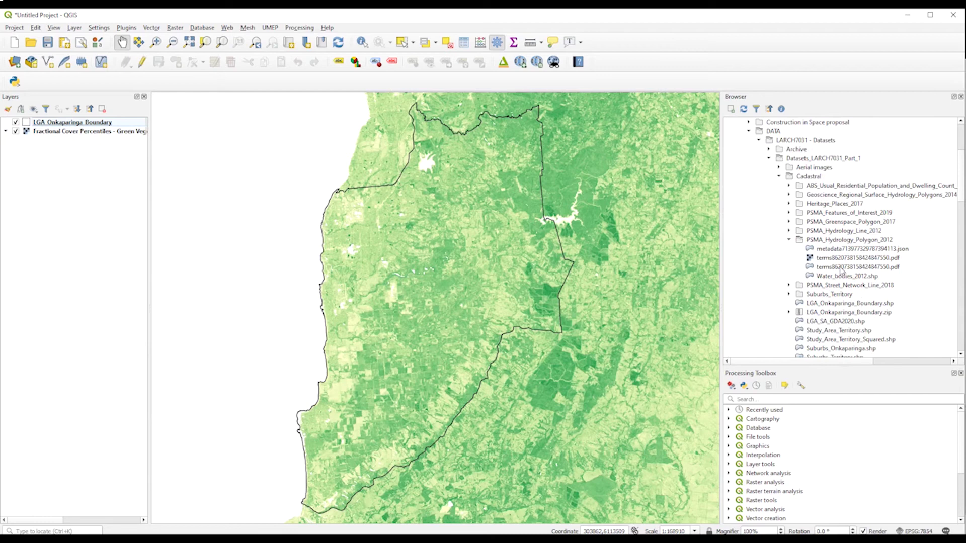
left_click_drag(846, 276, 370, 271)
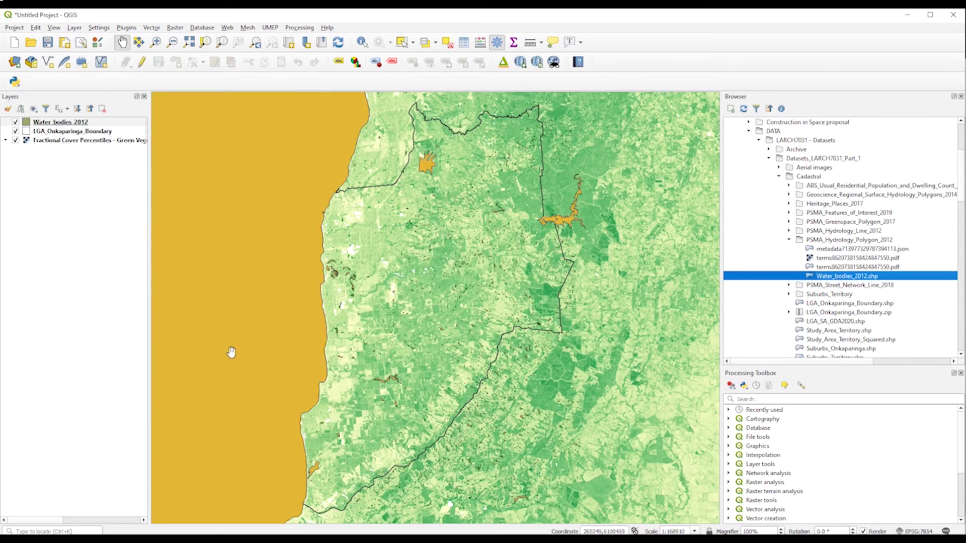
right_click(27, 127)
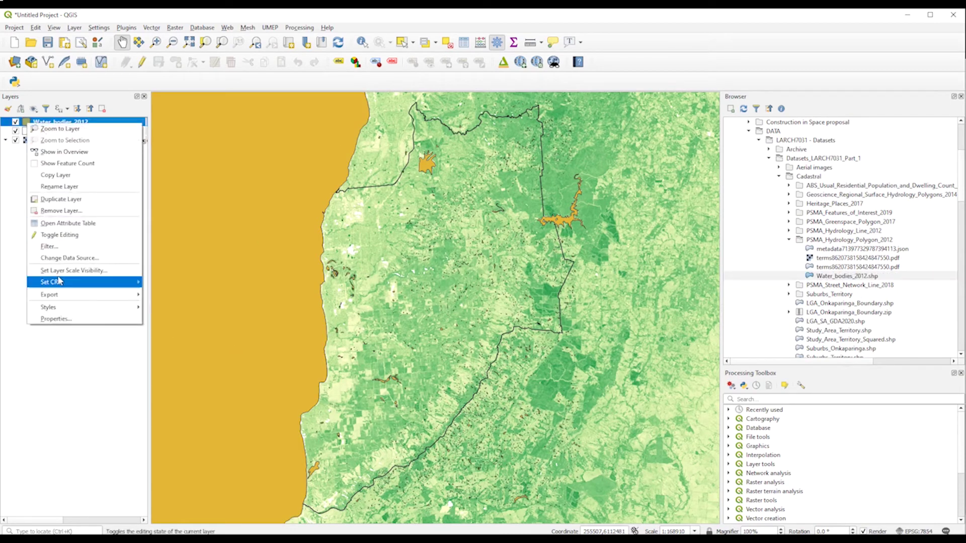
key("Escape")
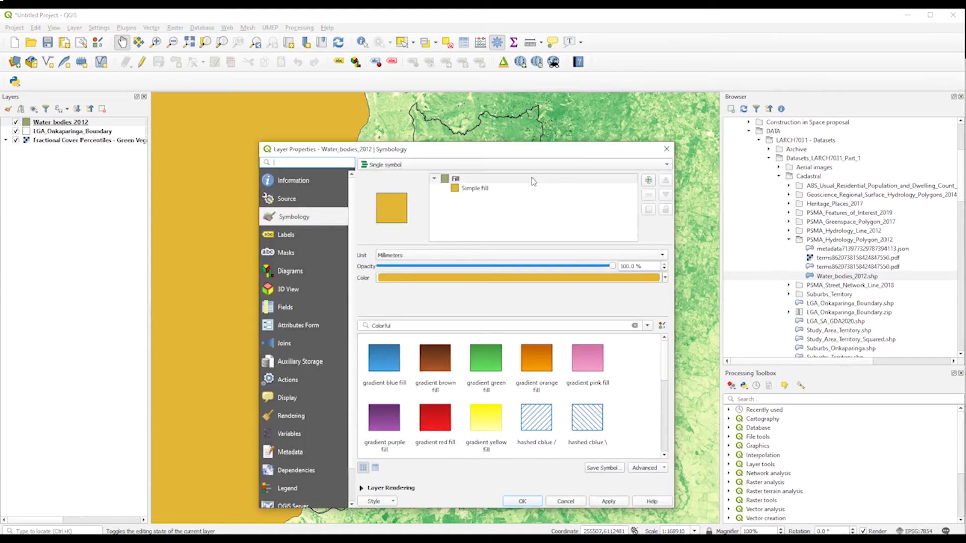
Step: Give the Water_bodies_2012 simple fill a fully opaque dark blue colour
left_click(457, 189)
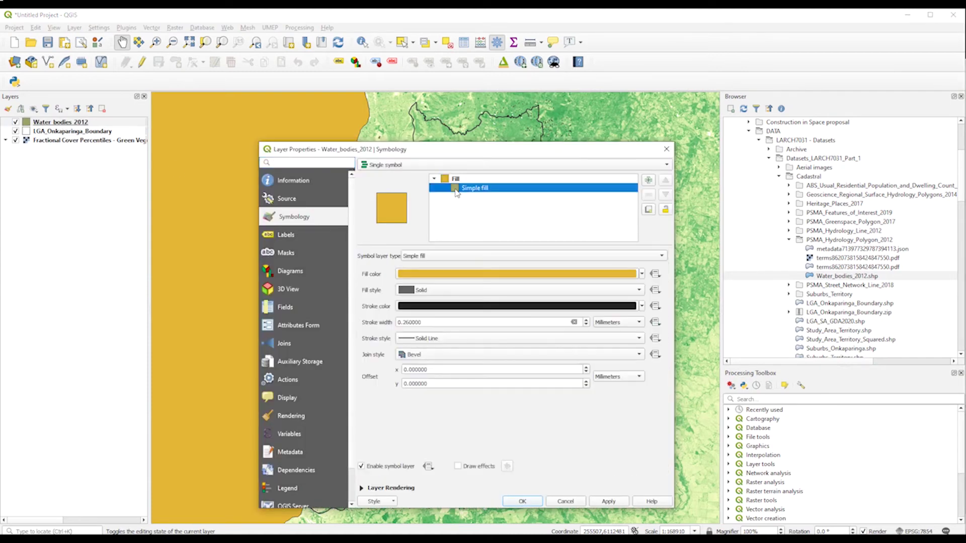
left_click(427, 274)
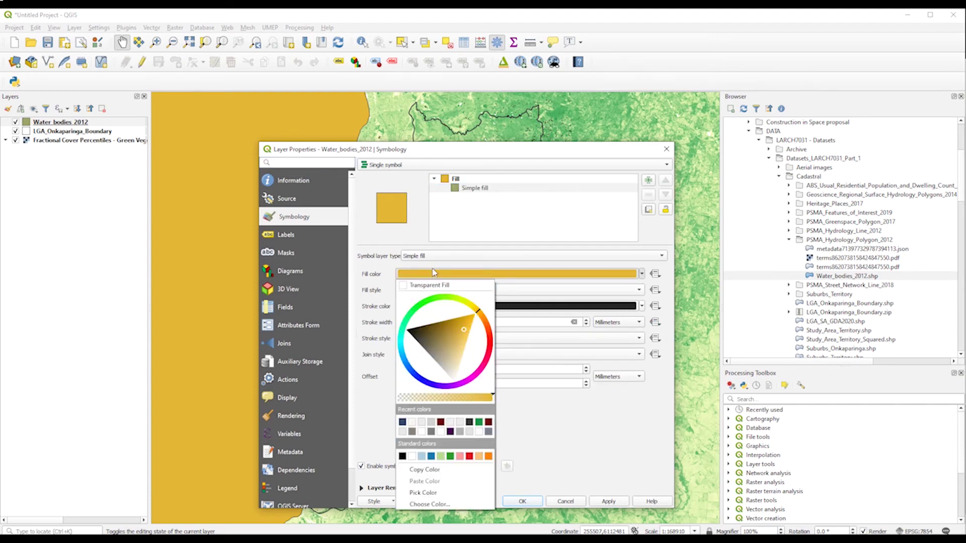
left_click(431, 275)
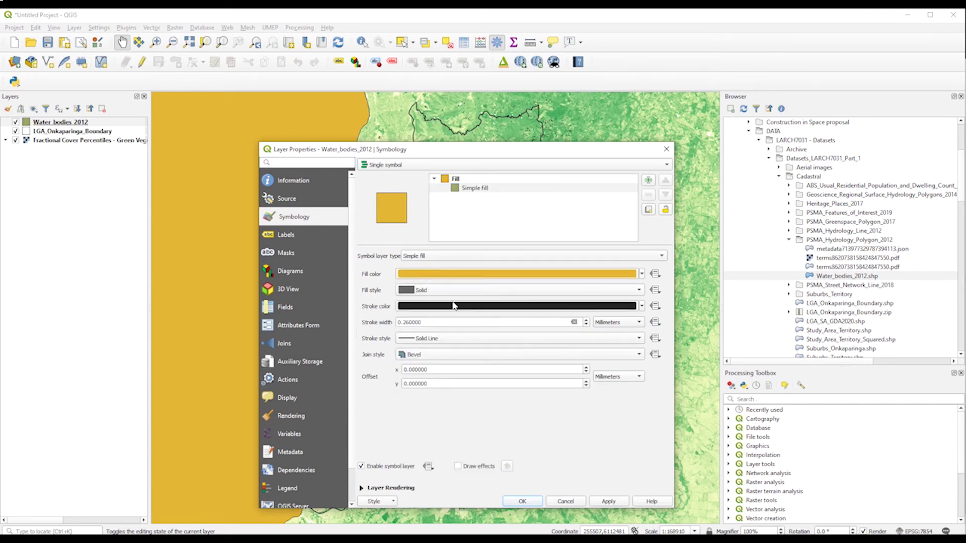
left_click(453, 307)
left_click(430, 278)
left_click(429, 275)
left_click(408, 287)
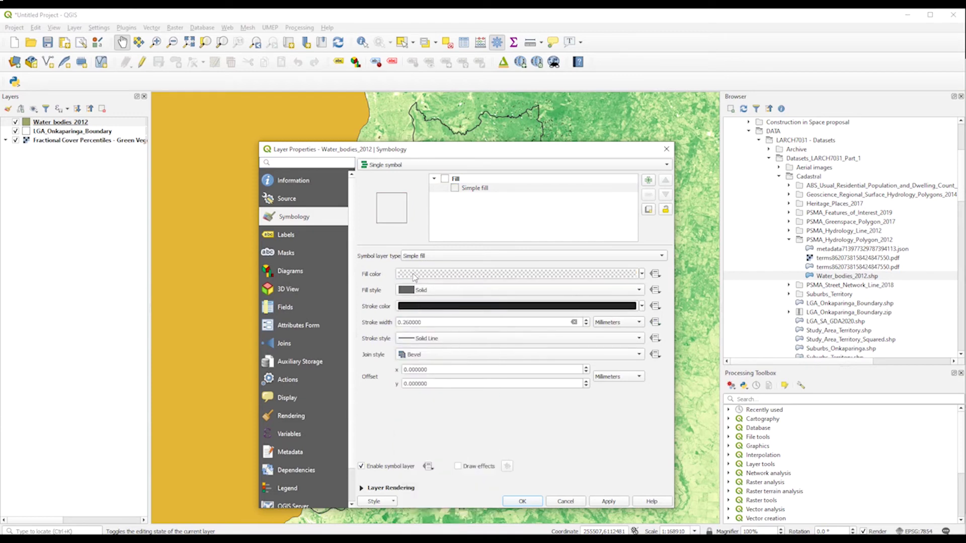
left_click(415, 276)
left_click(416, 378)
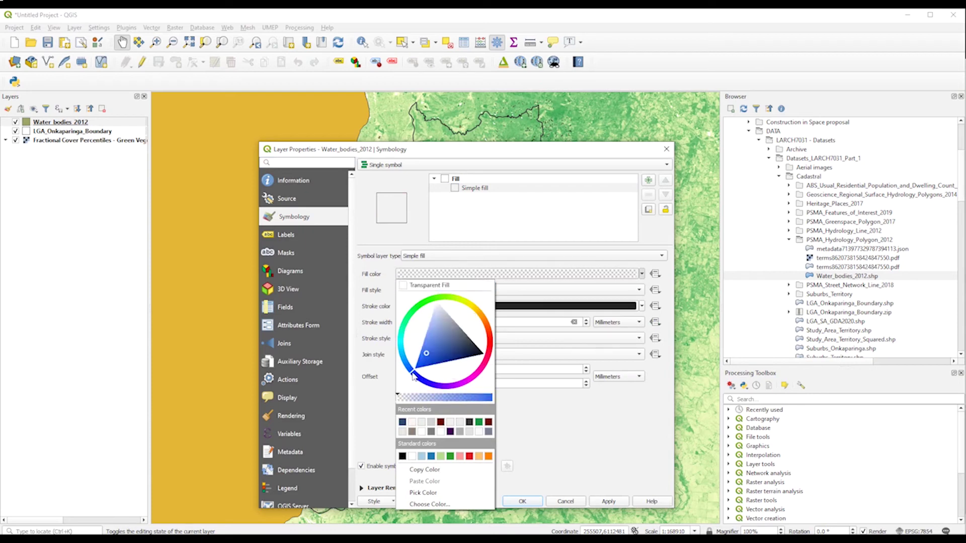
left_click(405, 360)
left_click(446, 355)
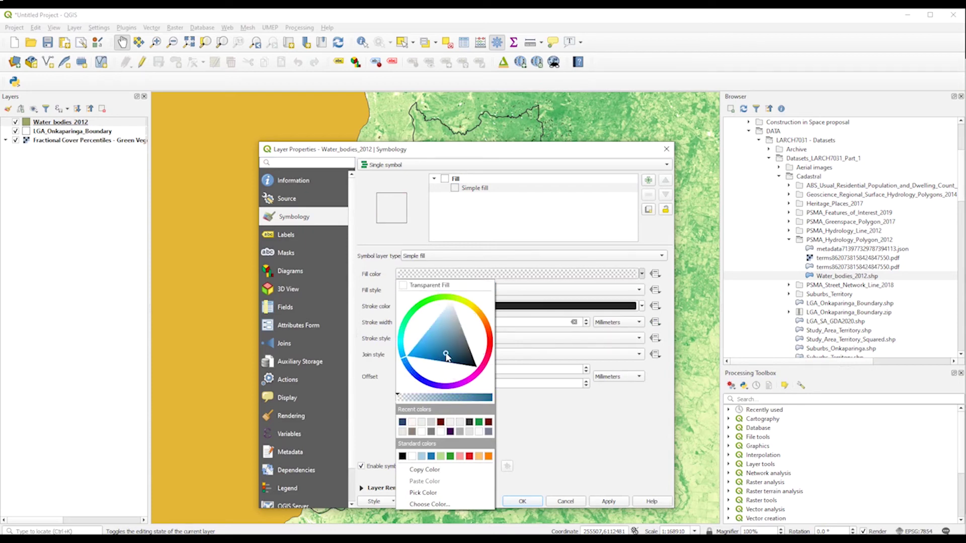
left_click_drag(400, 398, 496, 396)
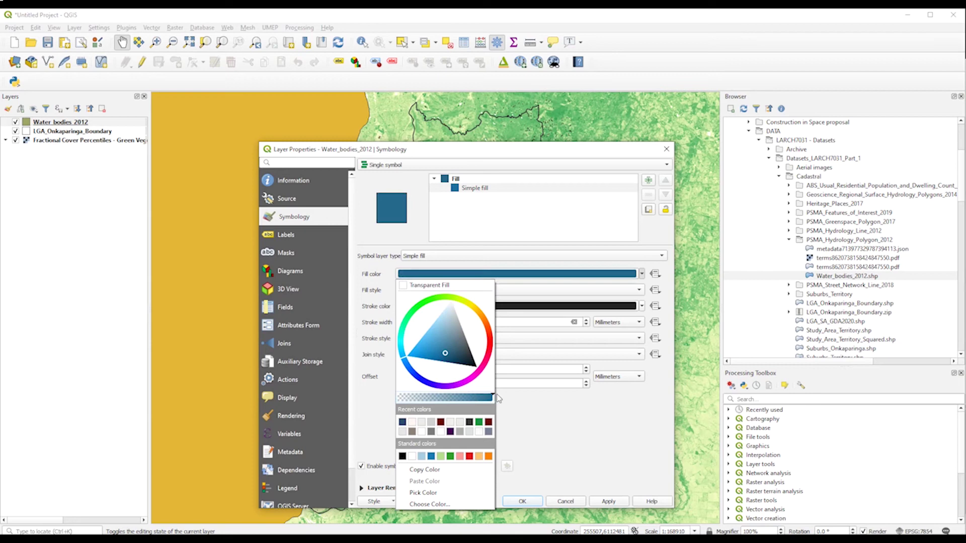
Step: Make the water polygons' stroke transparent and apply the blue symbology
left_click(514, 309)
left_click(448, 308)
left_click(449, 314)
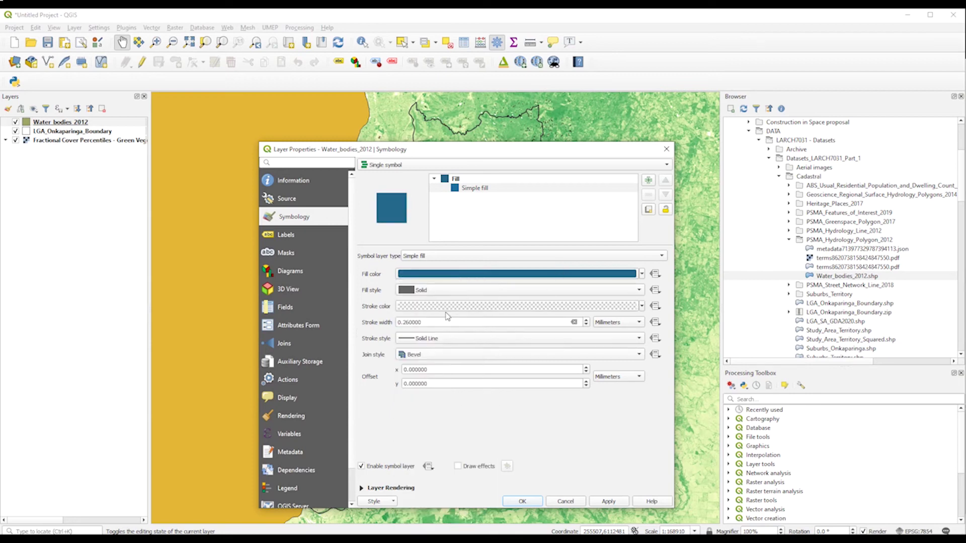
left_click(609, 502)
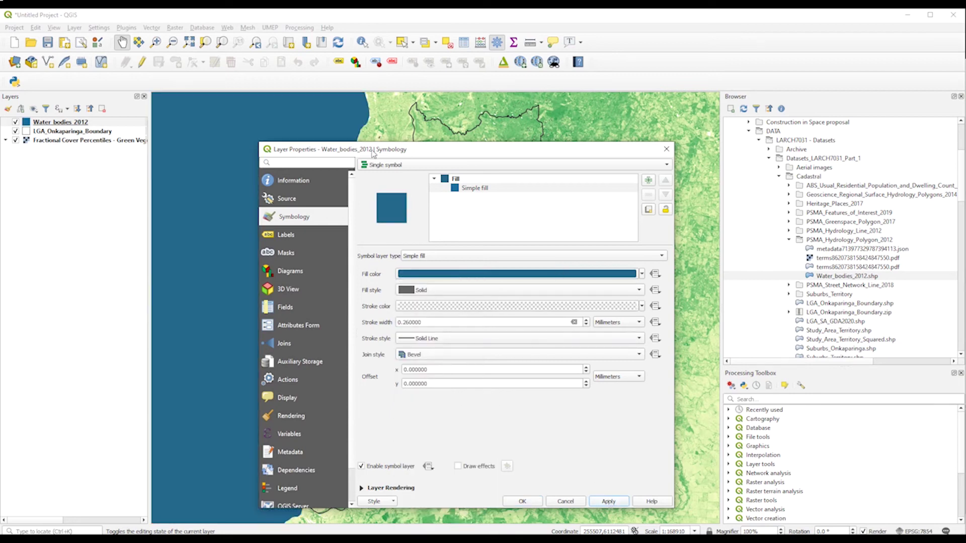
left_click_drag(373, 153, 601, 127)
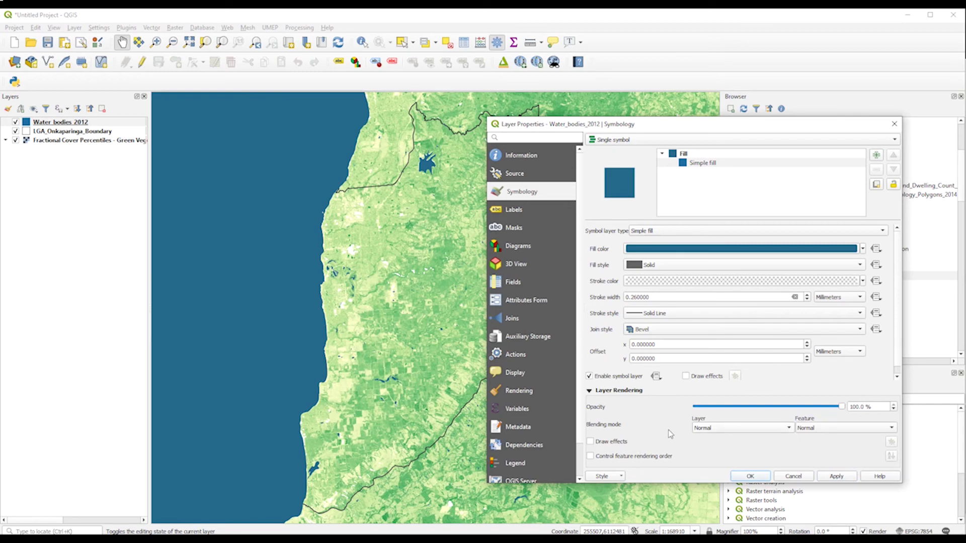
Step: Set Water_bodies_2012's layer blending mode to Multiply, apply it, and close the properties
left_click(727, 431)
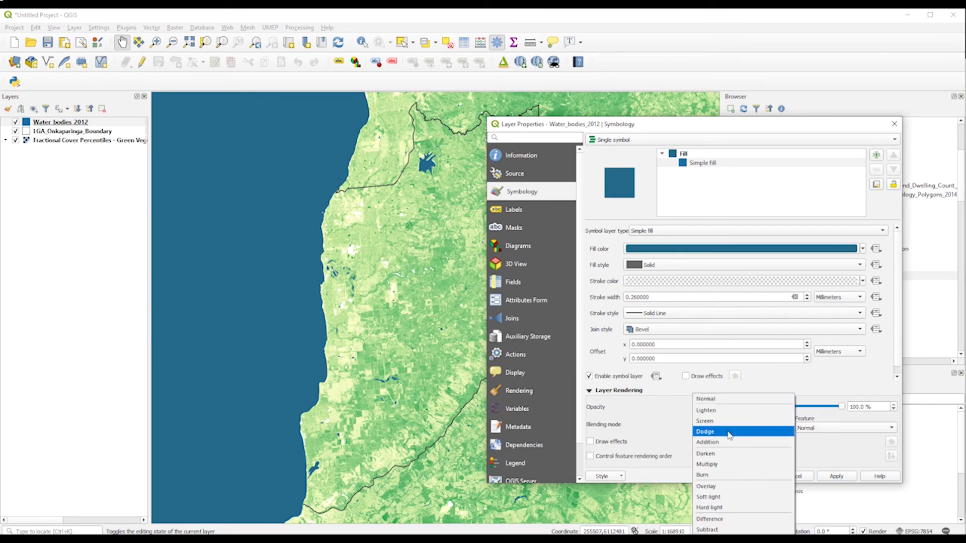
left_click(720, 465)
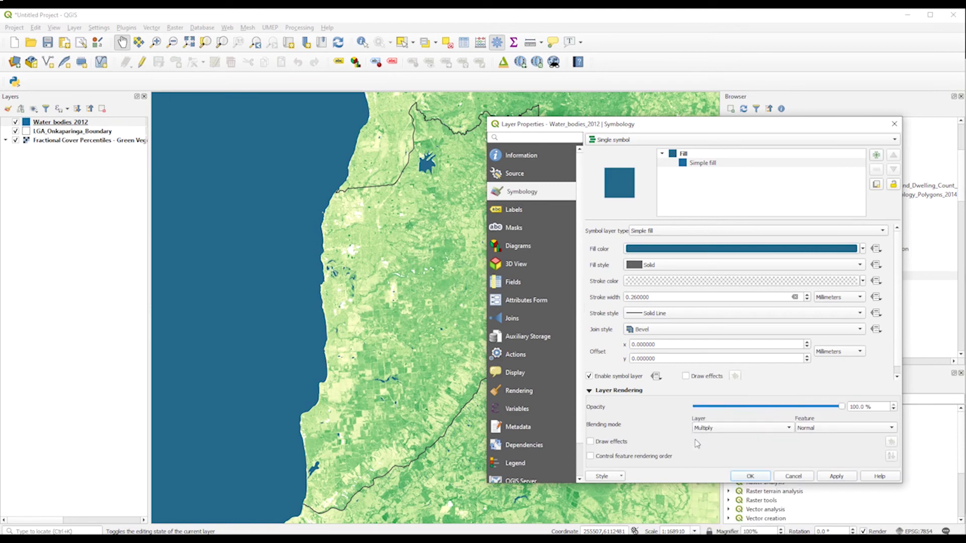
left_click(835, 478)
left_click(750, 477)
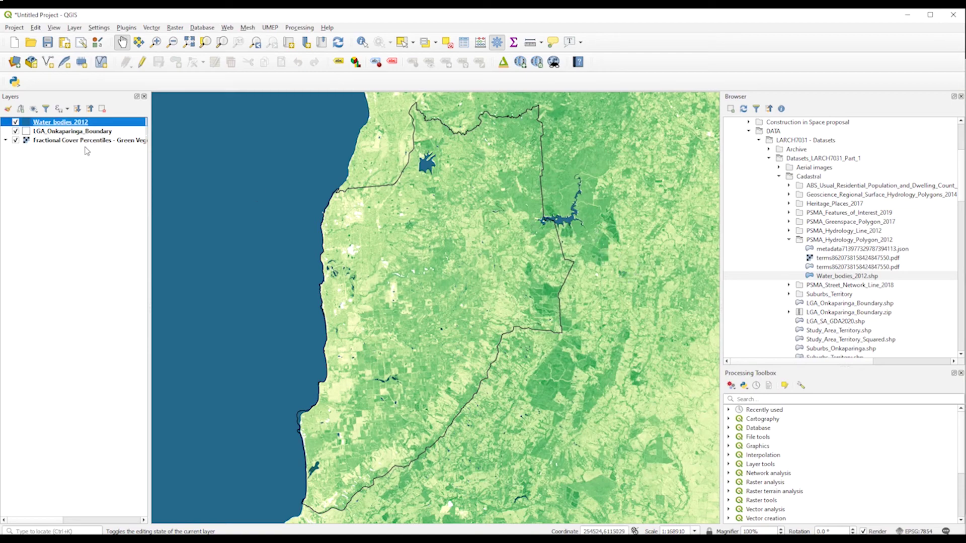
left_click(60, 142)
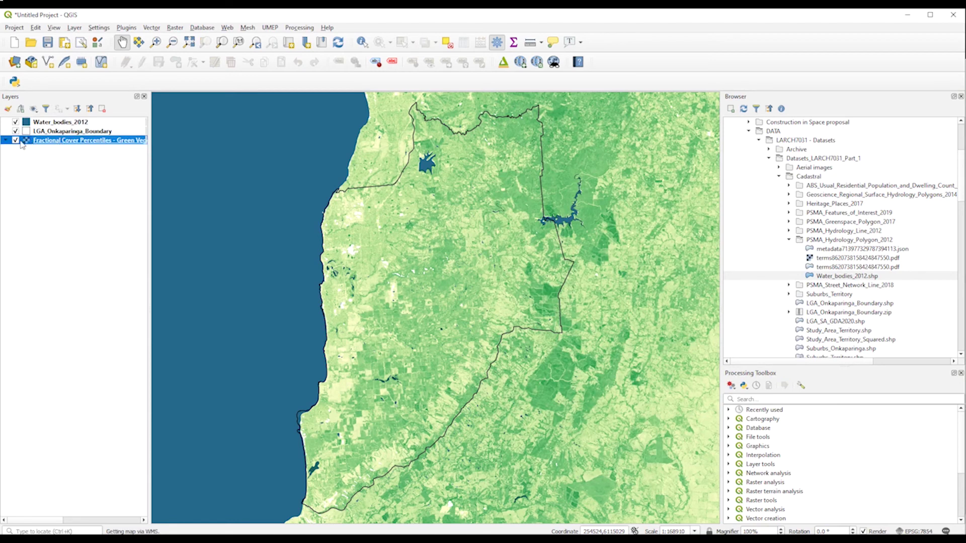
double_click(83, 141)
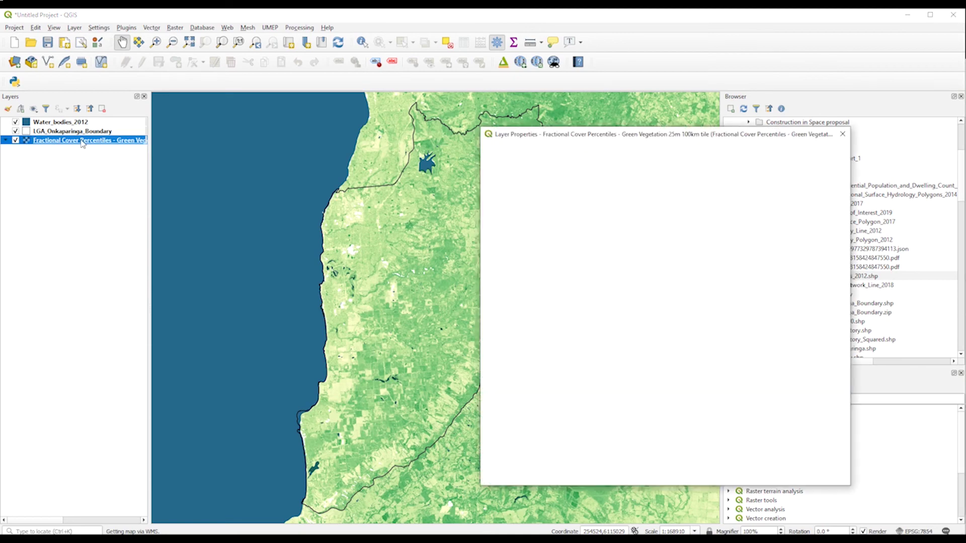
left_click(508, 204)
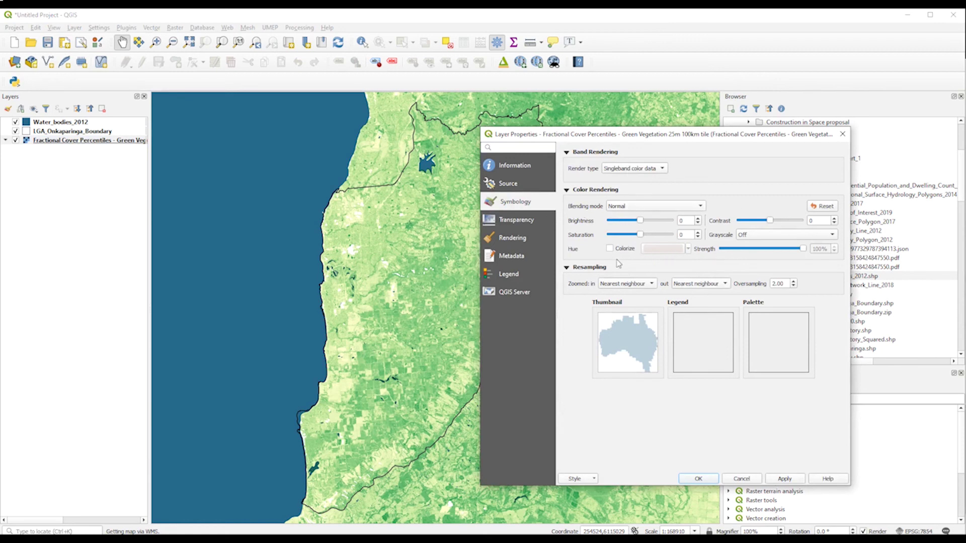
left_click(514, 222)
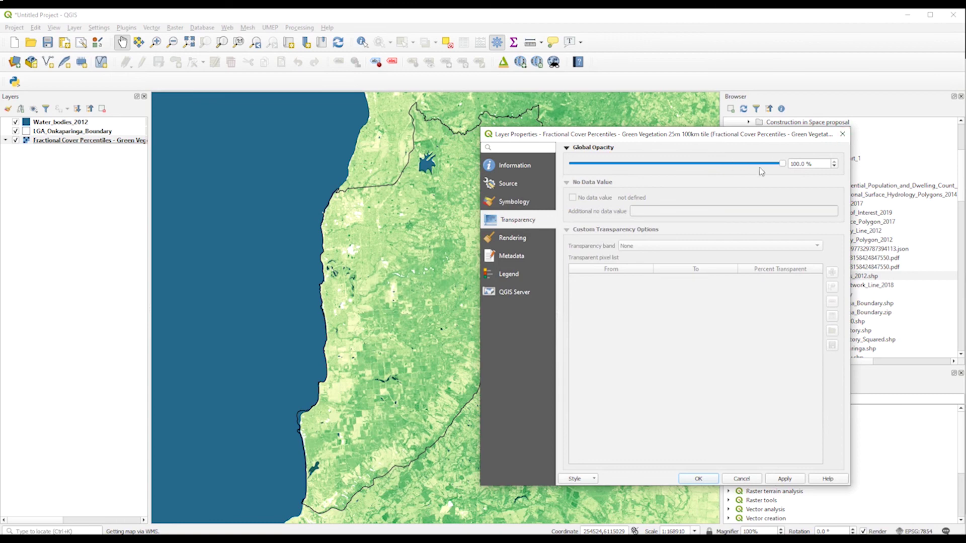
left_click_drag(721, 141, 785, 143)
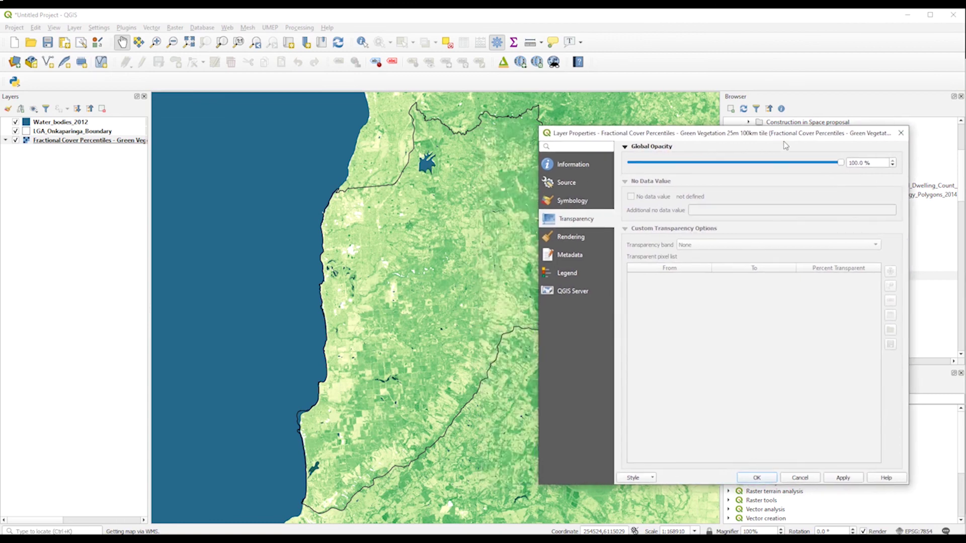
left_click(901, 134)
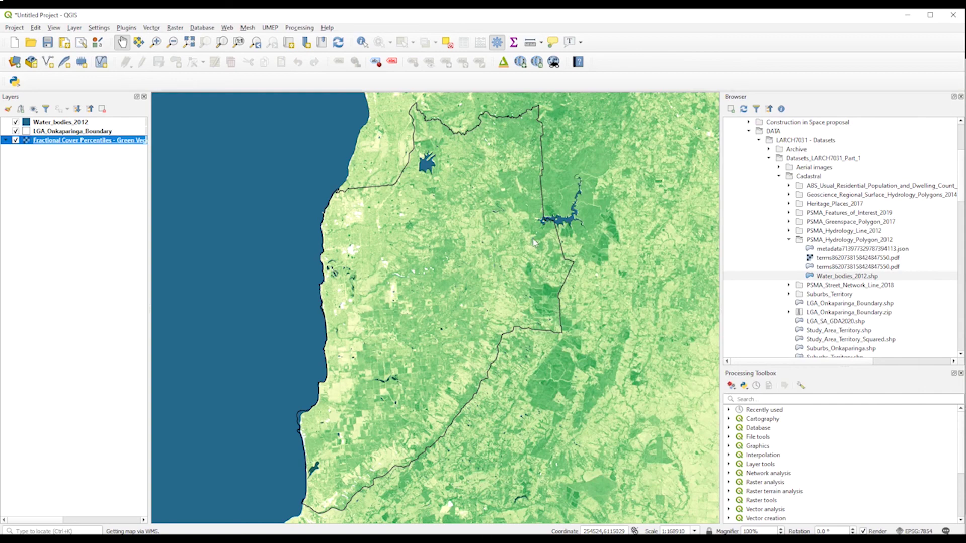
Step: Switch off the Fractional Cover Percentiles green-vegetation layer in the Layers panel
scroll(959, 191, "down", 6)
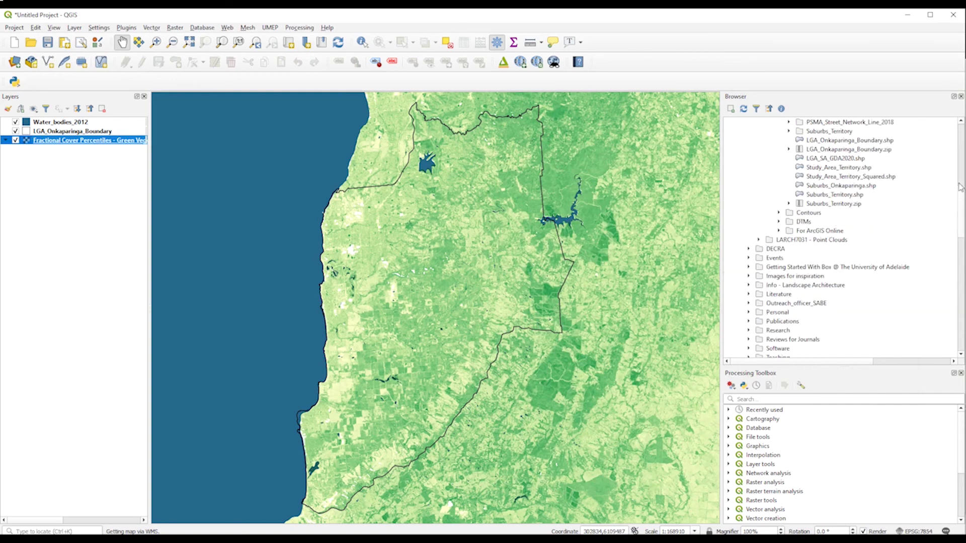
scroll(961, 204, "down", 10)
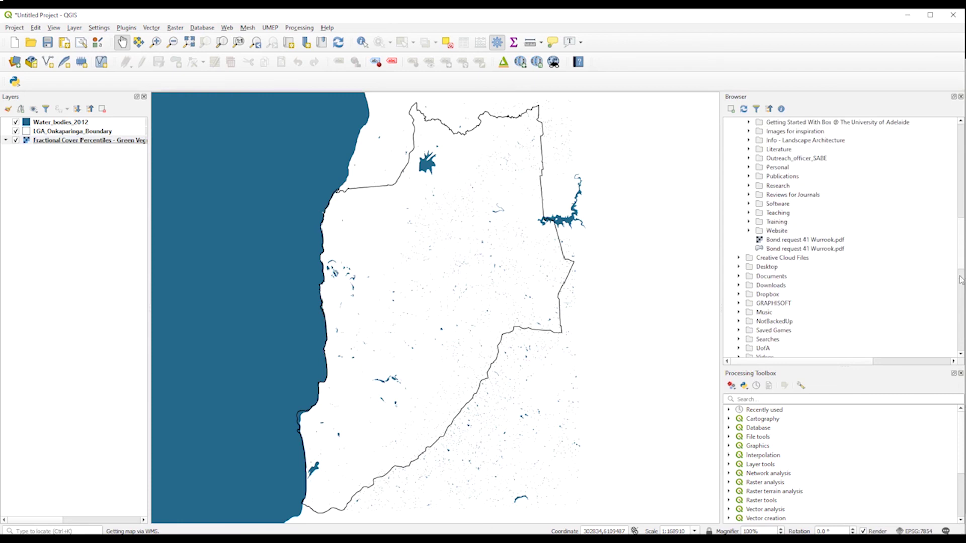
scroll(876, 266, "down", 1)
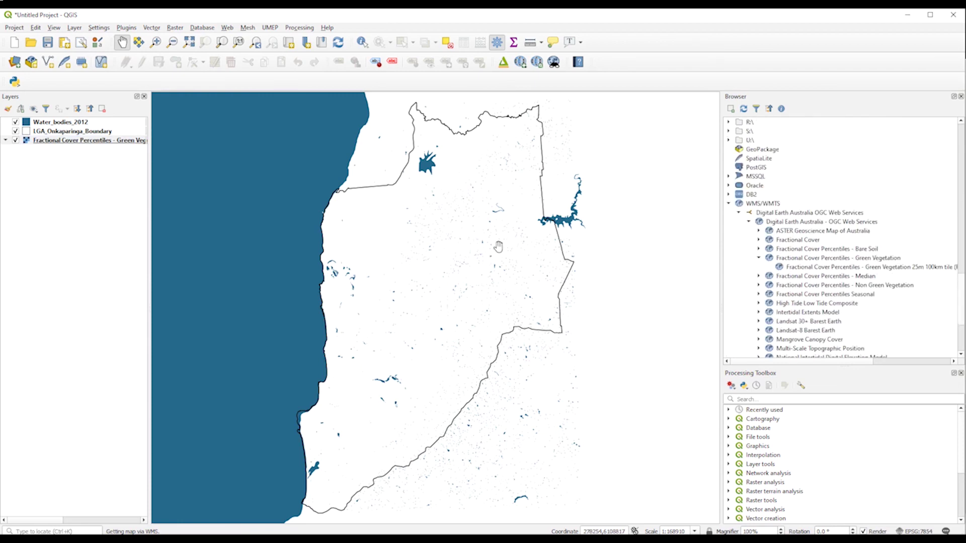
left_click(16, 141)
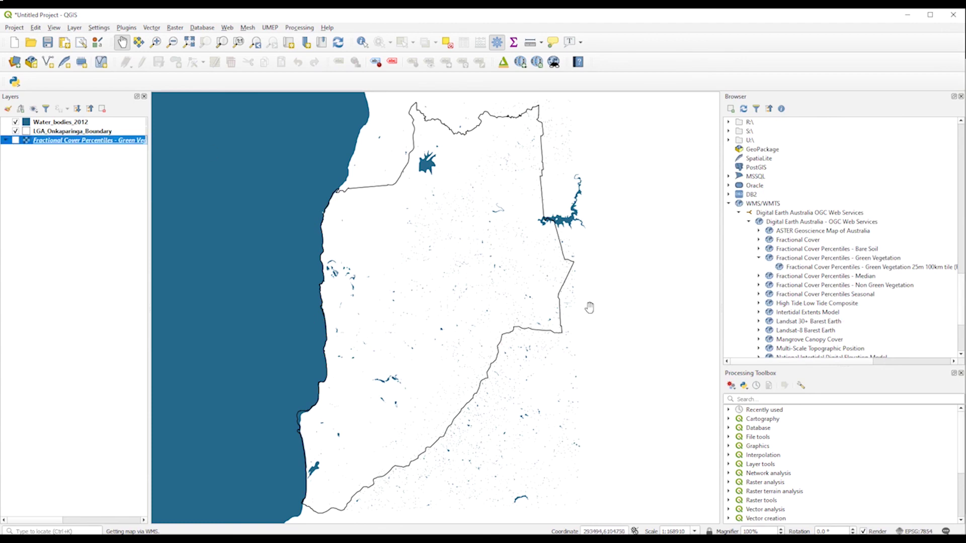